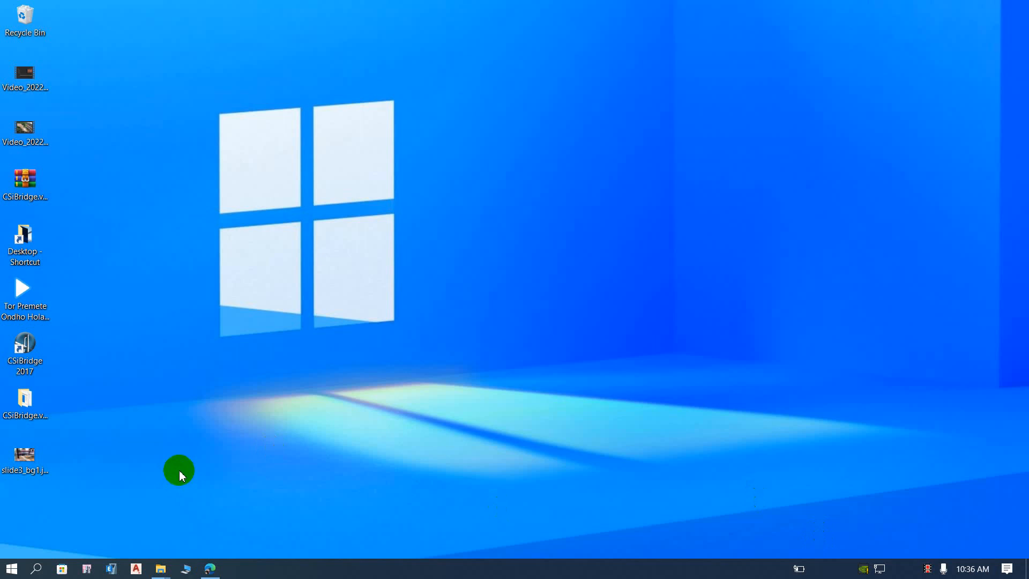
- Select the CSiBridge 2017 shortcut on the desktop
click(30, 360)
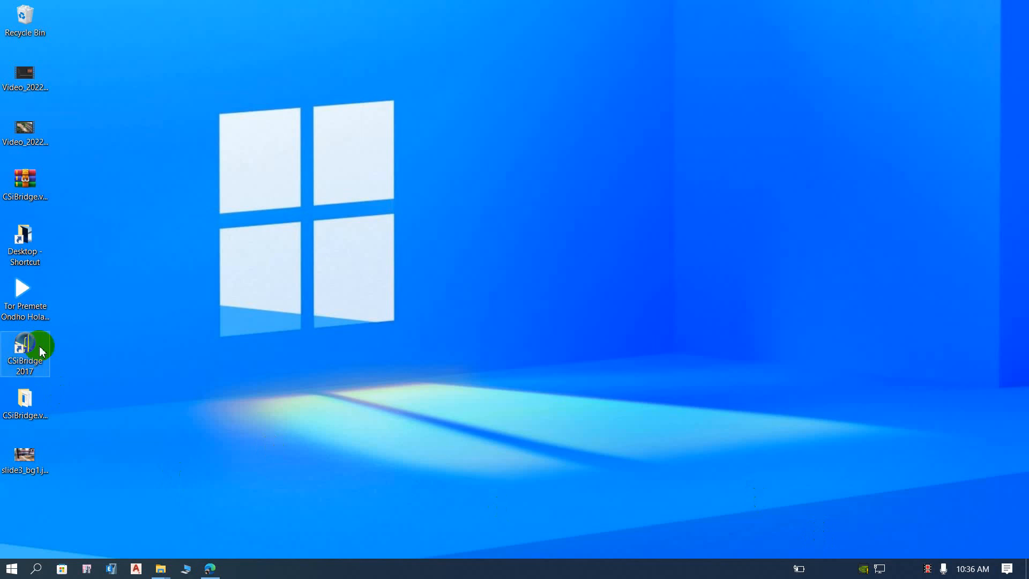
- Find Control Panel via Windows search and show the installed programs list
click(36, 569)
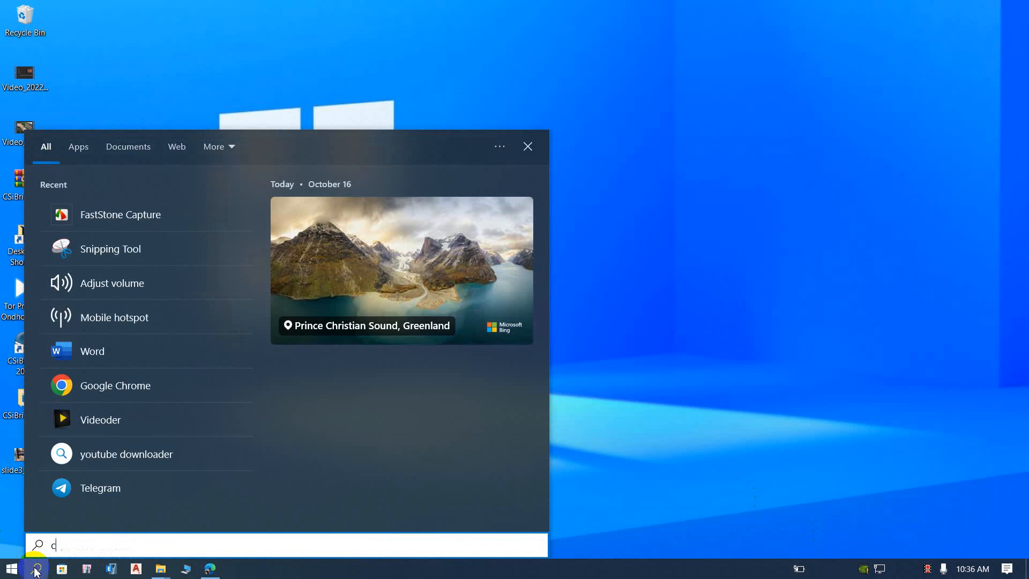
text(contr)
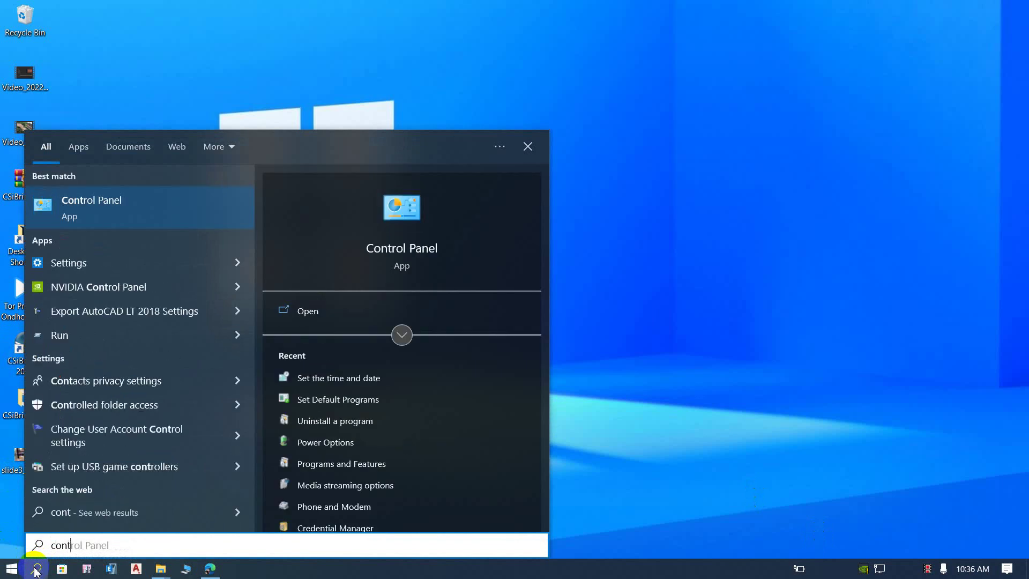
text(o)
key(Return)
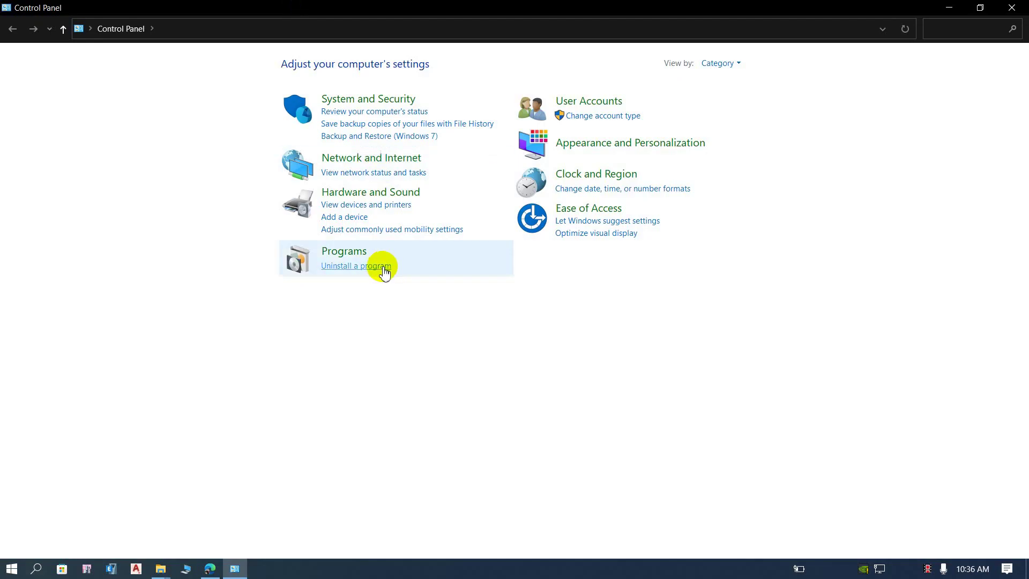
click(383, 270)
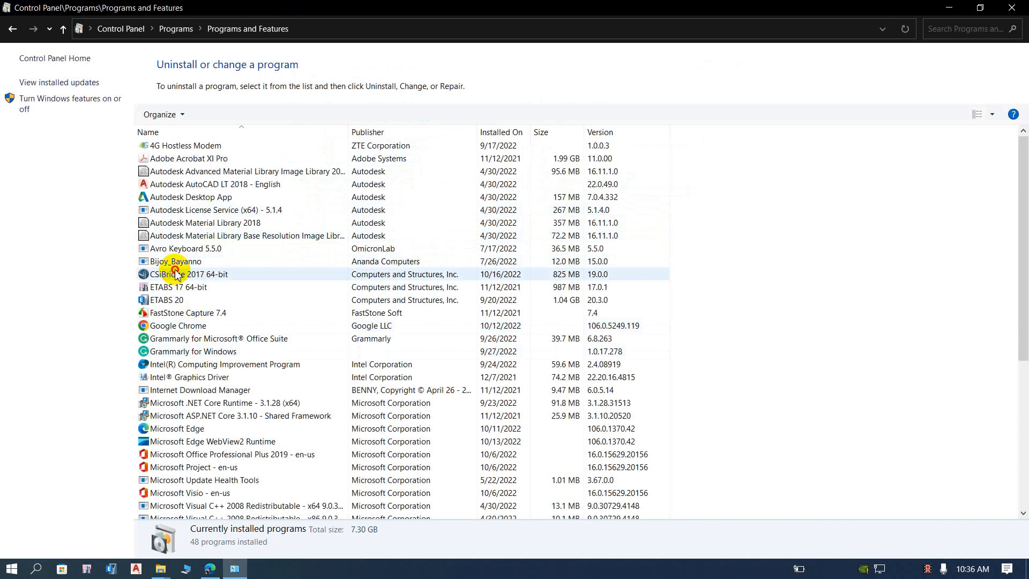
- Start uninstalling CSiBridge 2017 64-bit and minimize Control Panel
click(178, 274)
right_click(187, 270)
click(125, 281)
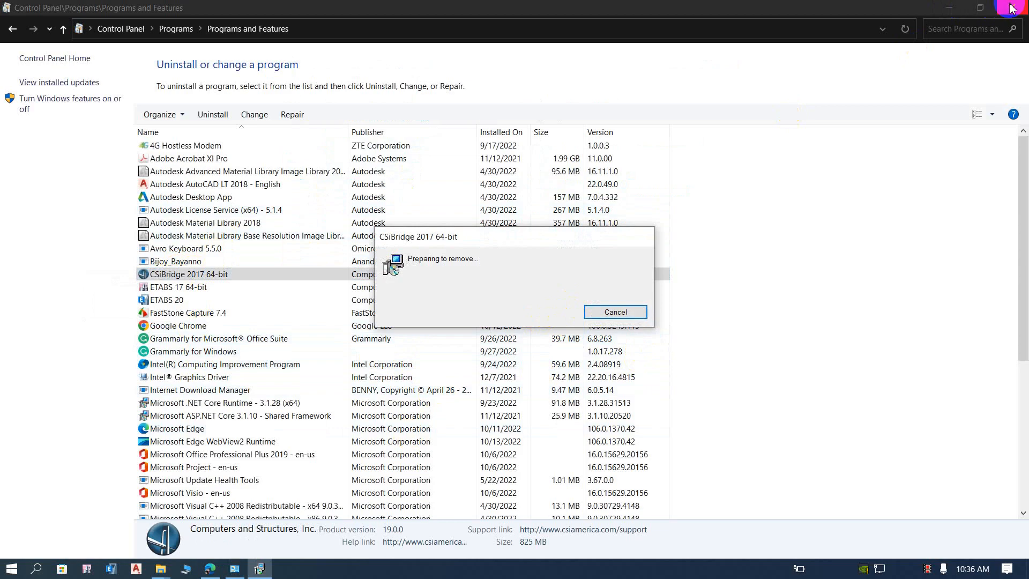
click(949, 8)
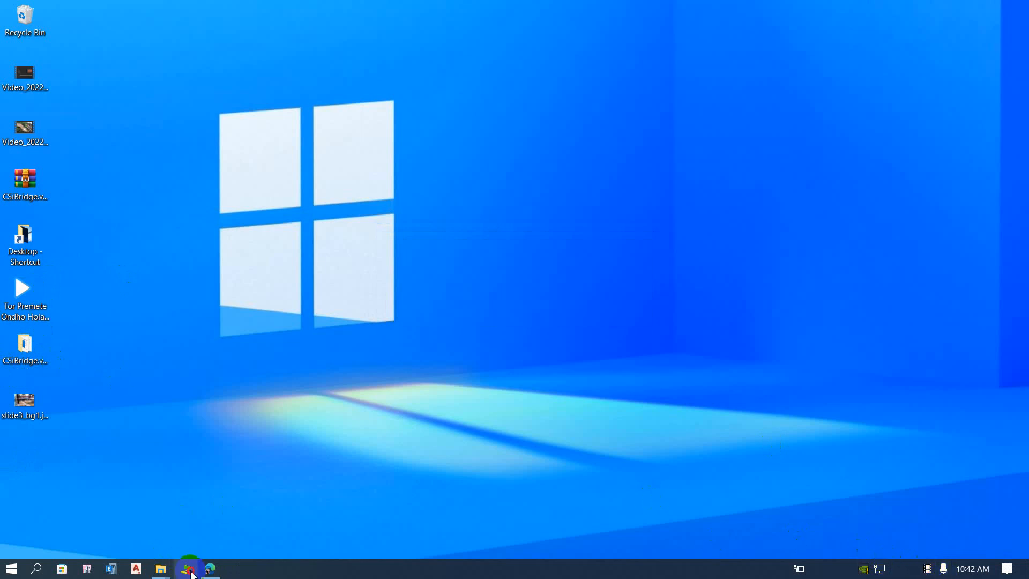
- Browse File Explorer to D:\2. CE Software\1.Structure and Design\CSi BRidge\Csi Bridge 2017
click(190, 572)
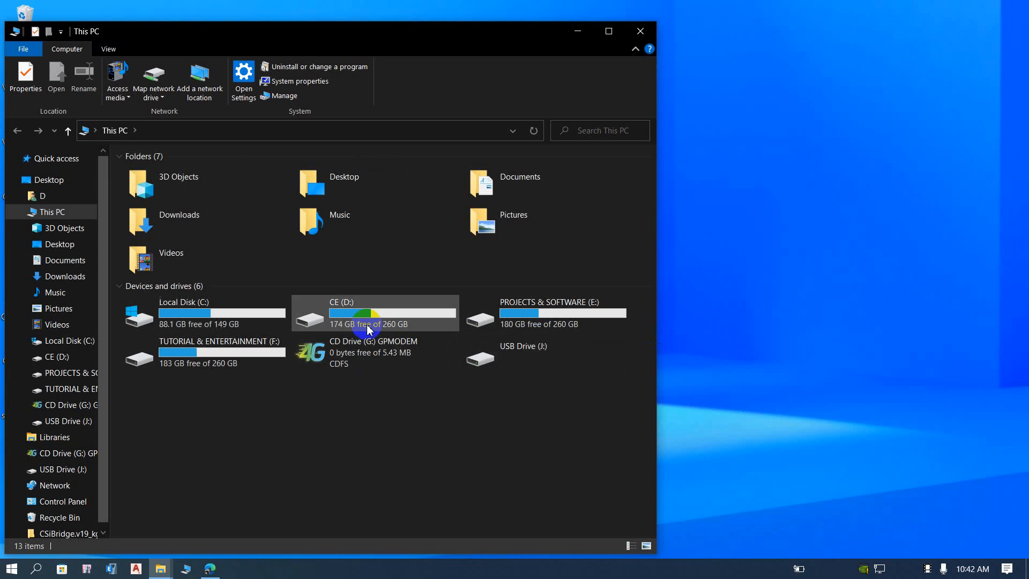
double_click(371, 327)
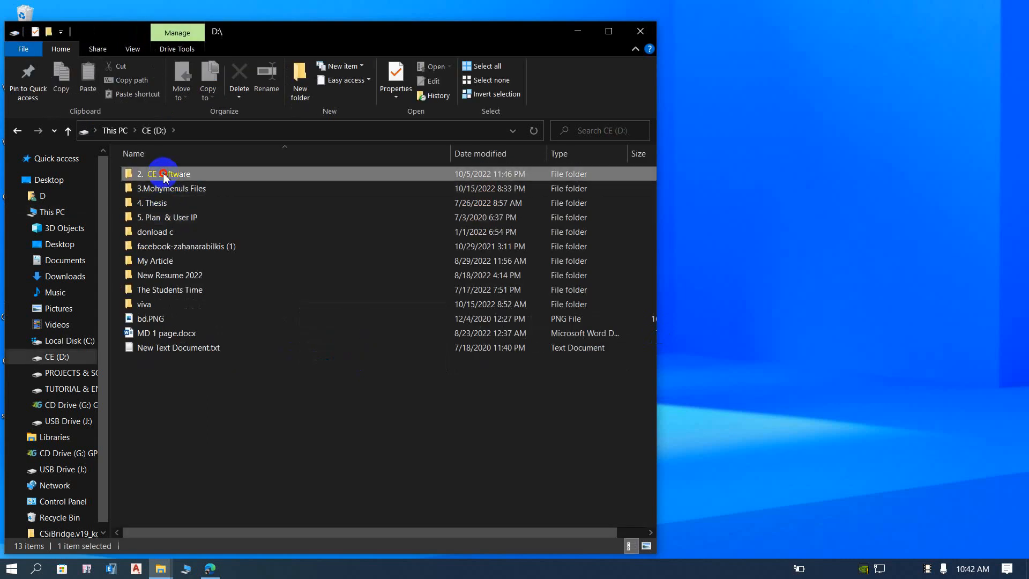
double_click(169, 172)
click(186, 207)
double_click(195, 205)
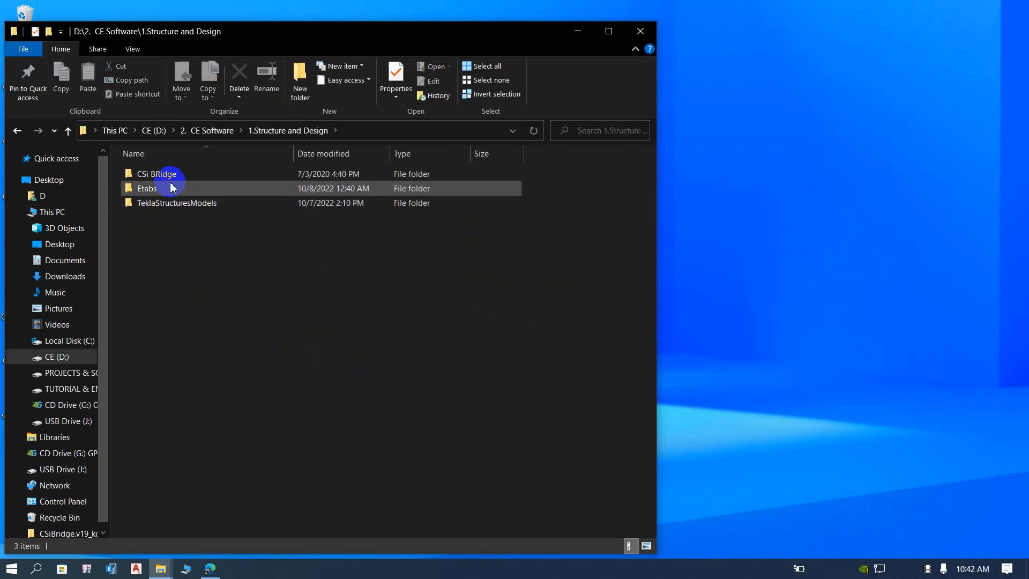
double_click(157, 174)
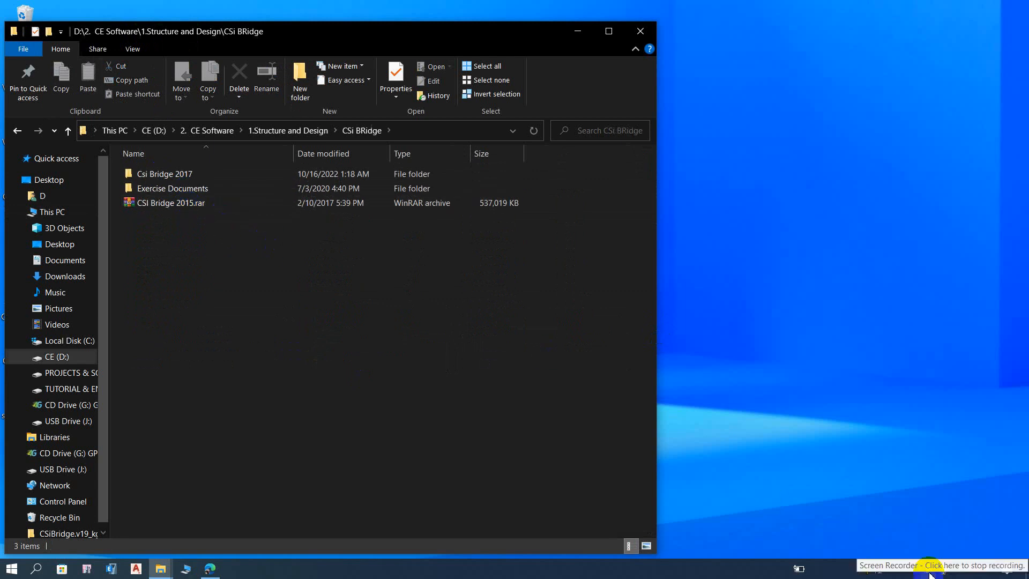
double_click(164, 174)
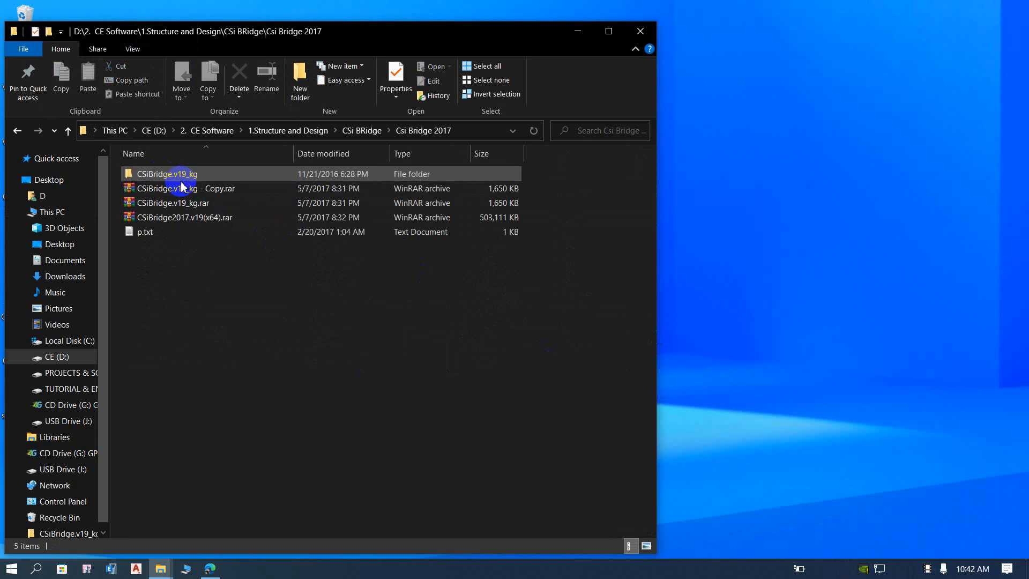
- Load the CSiBridge2017.v19(x64).rar archive in WinRAR and dismiss the blank message
click(203, 218)
double_click(191, 220)
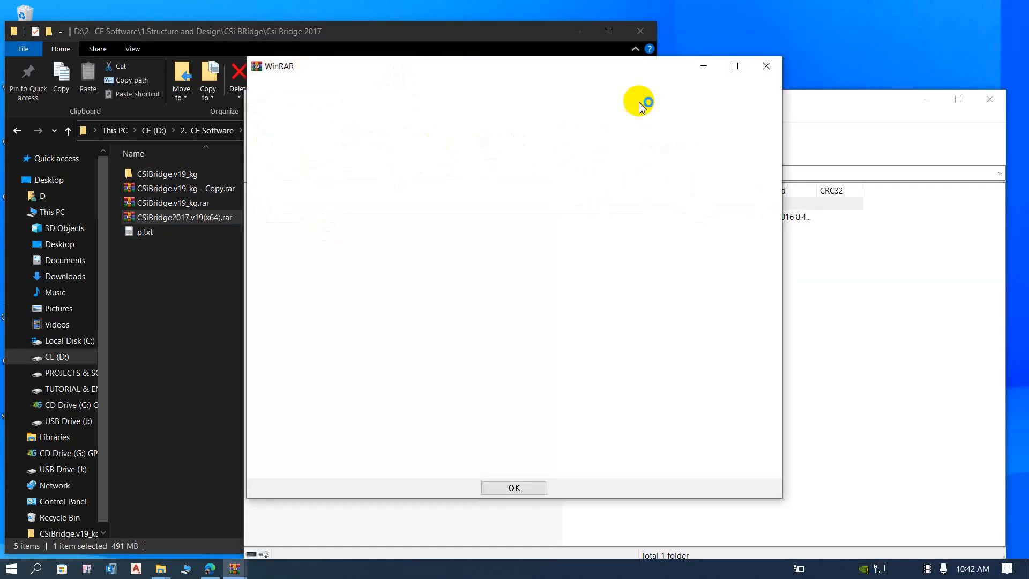
click(768, 71)
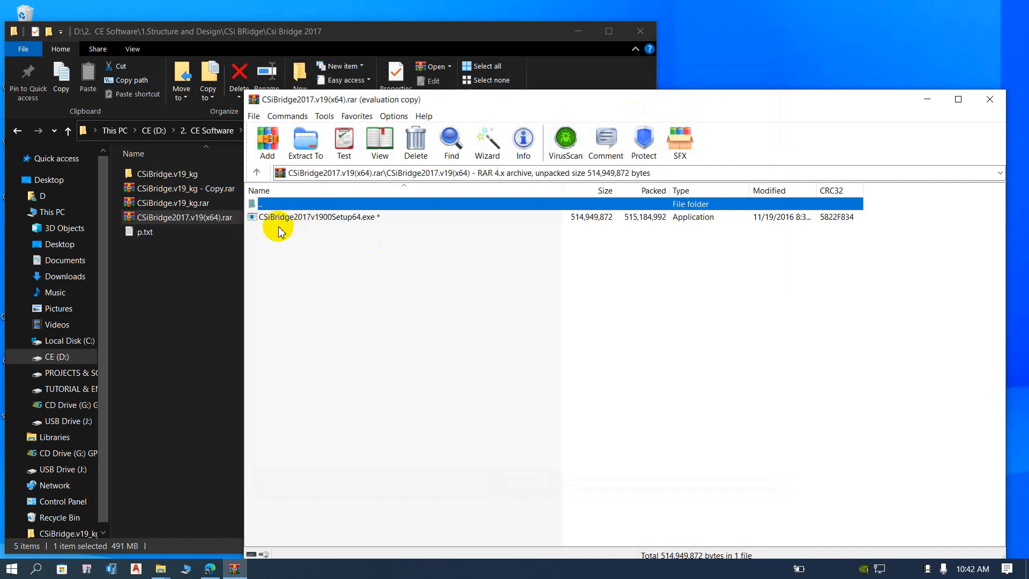
- Extract the setup program to a specified folder using the pasted archive password
right_click(280, 225)
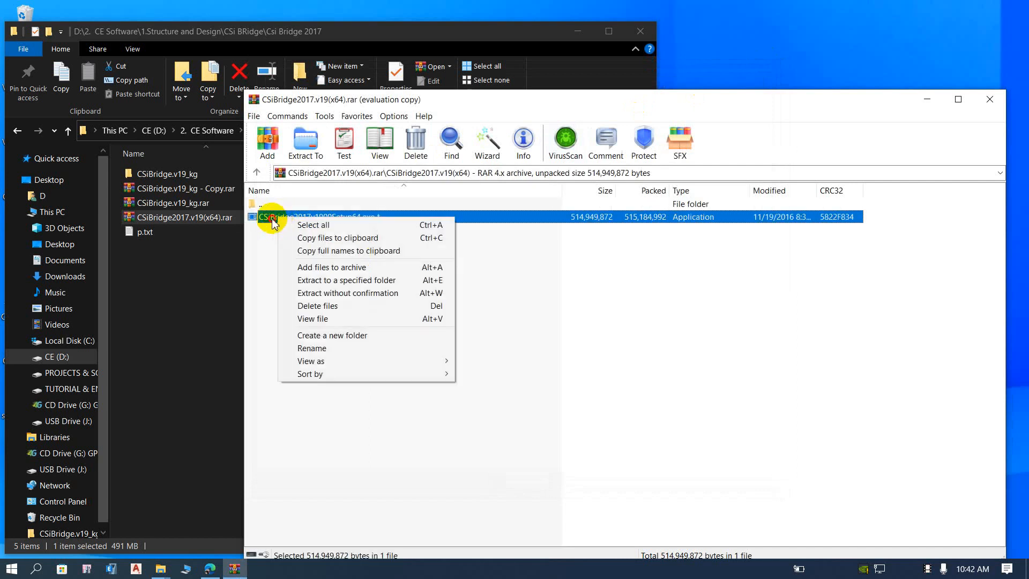
click(338, 252)
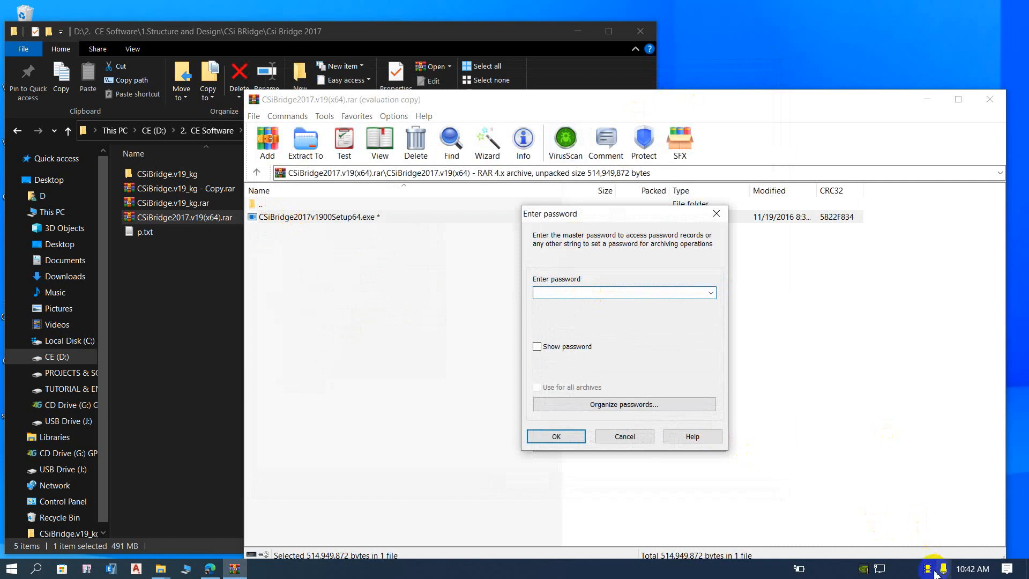
key(ctrl+v)
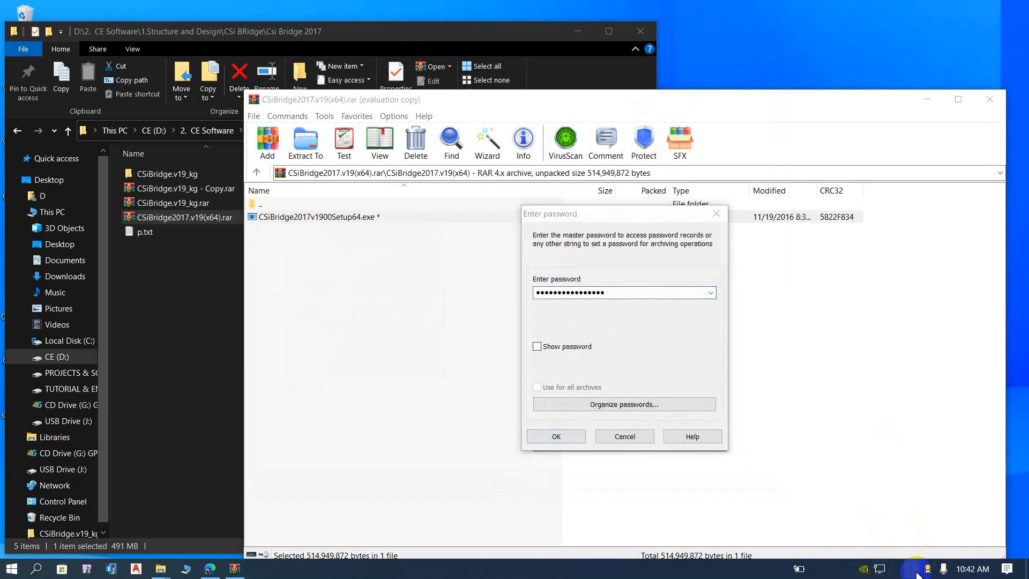
click(556, 436)
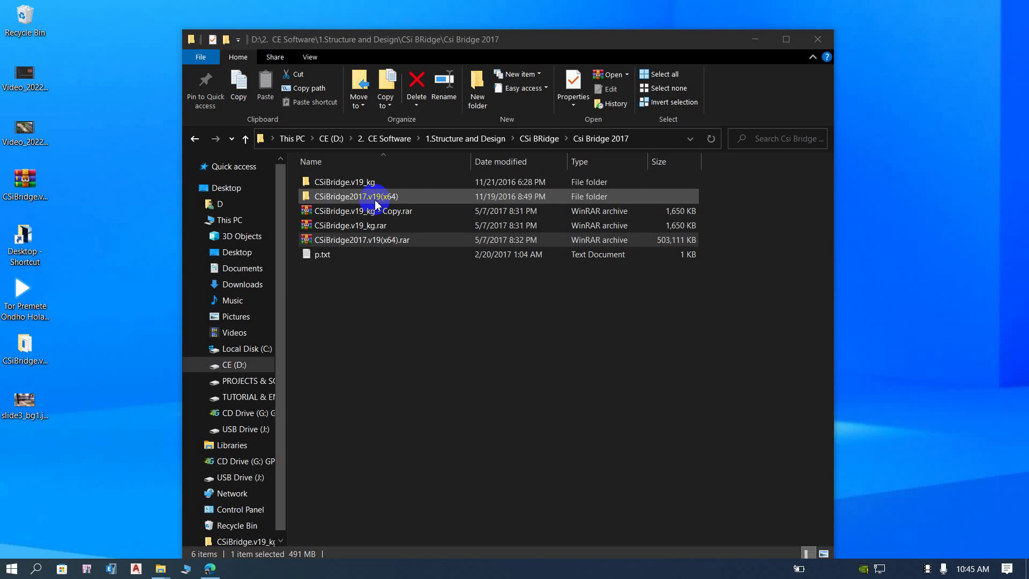
- Run CSiBridge2017v1900Setup64.exe from the extracted folder and minimize File Explorer
double_click(377, 199)
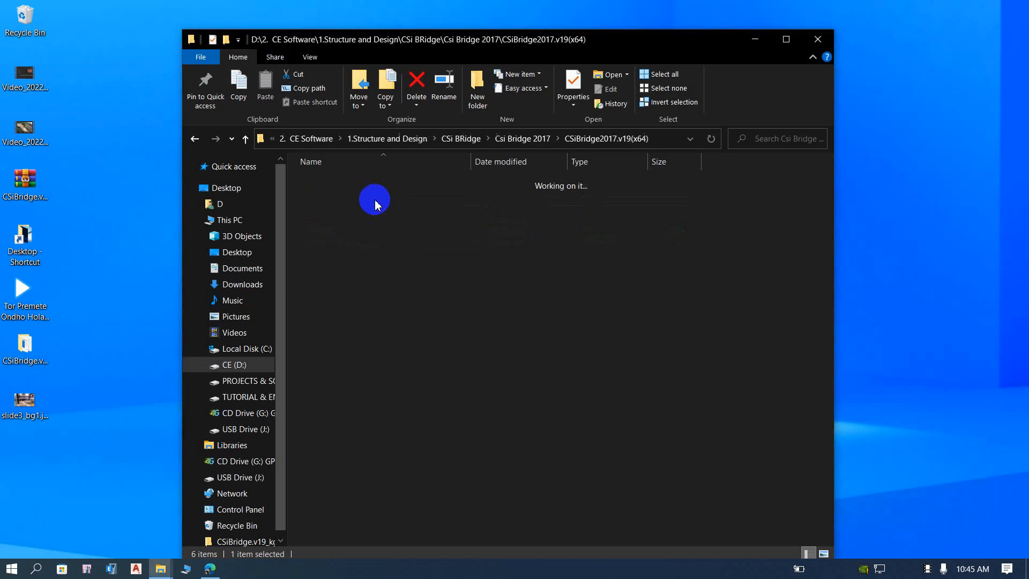
click(368, 184)
right_click(356, 187)
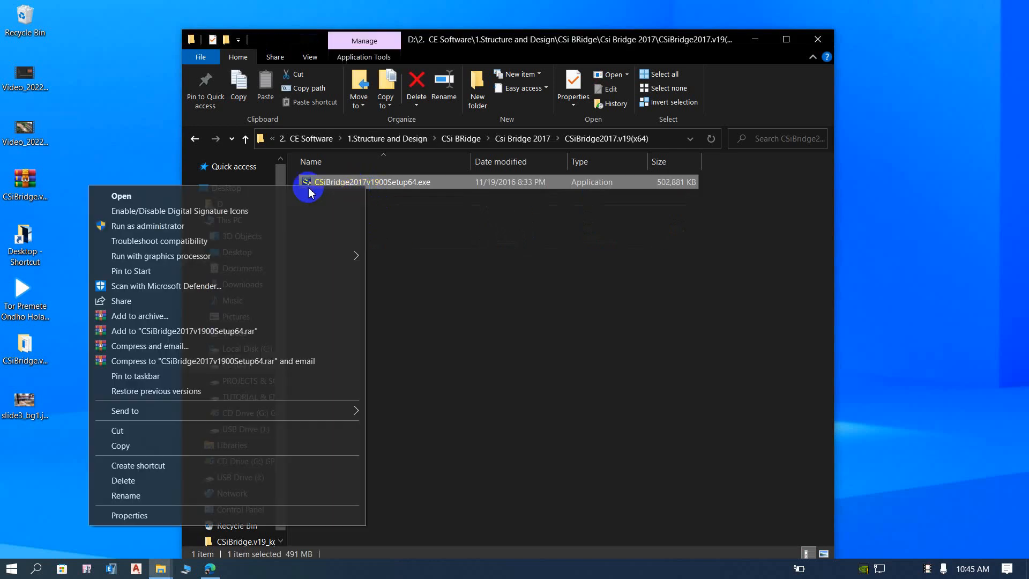
click(121, 195)
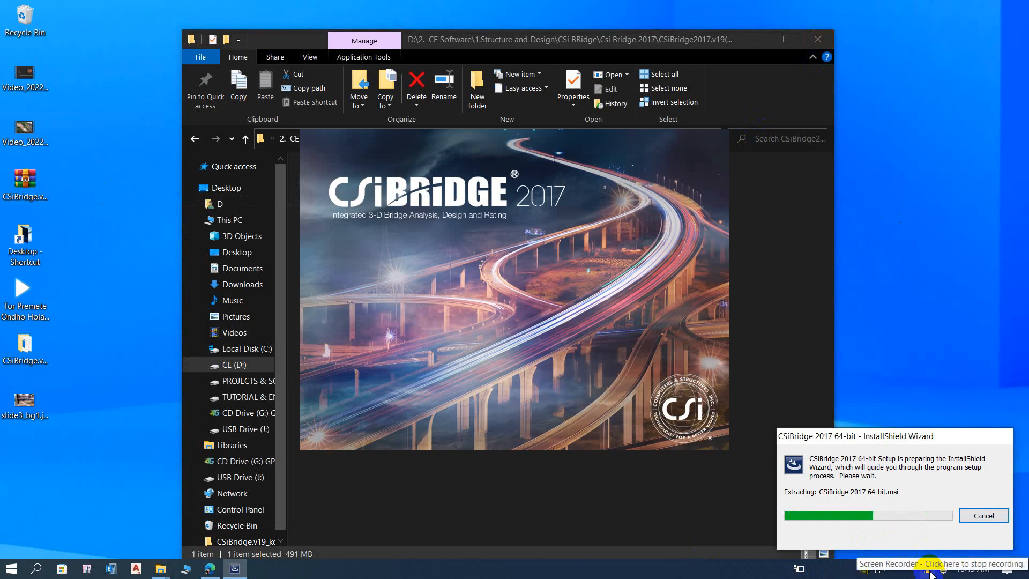
click(755, 39)
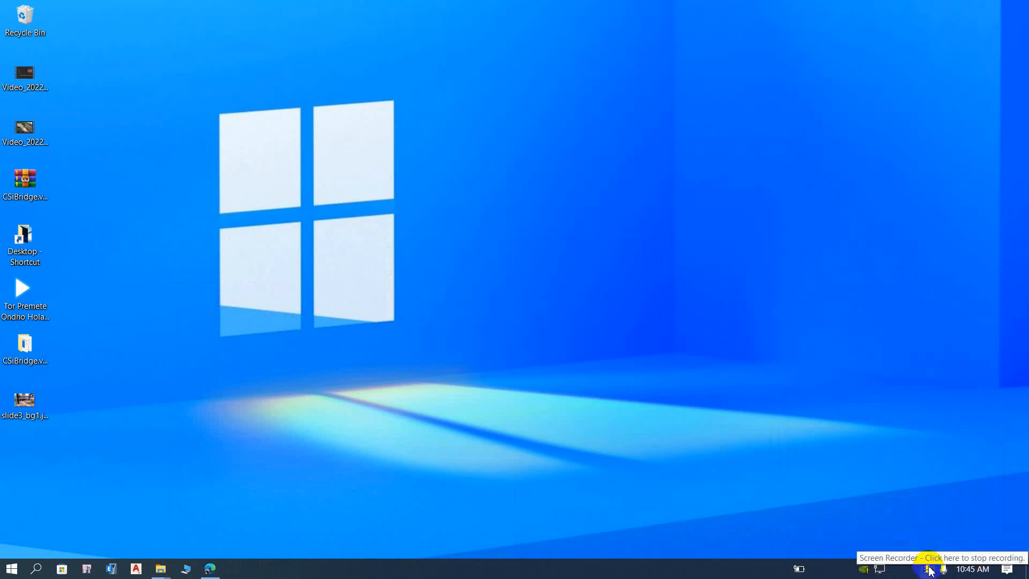
- Accept the license and default folder and native image options, then begin installing
click(582, 392)
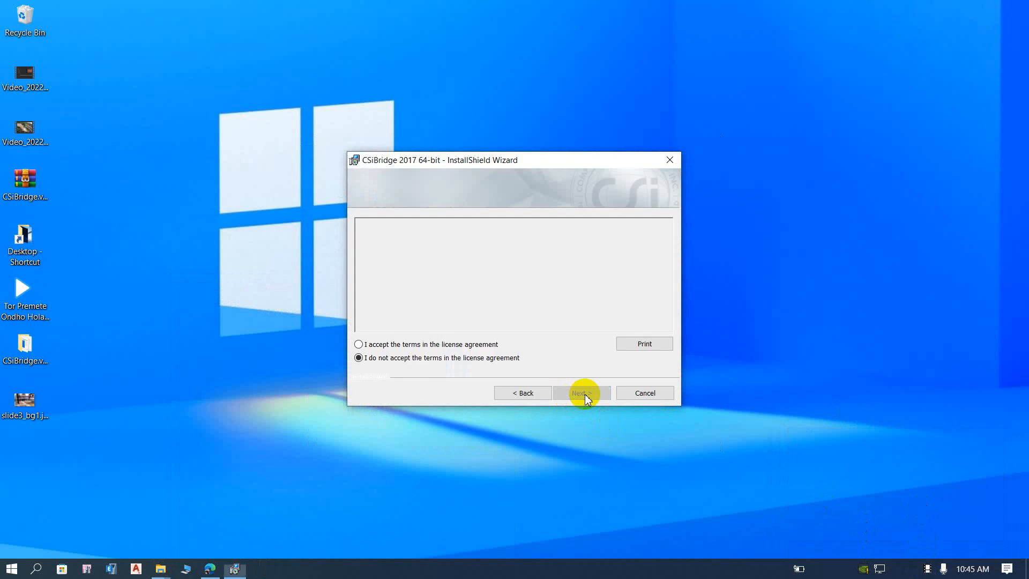
click(359, 345)
click(582, 392)
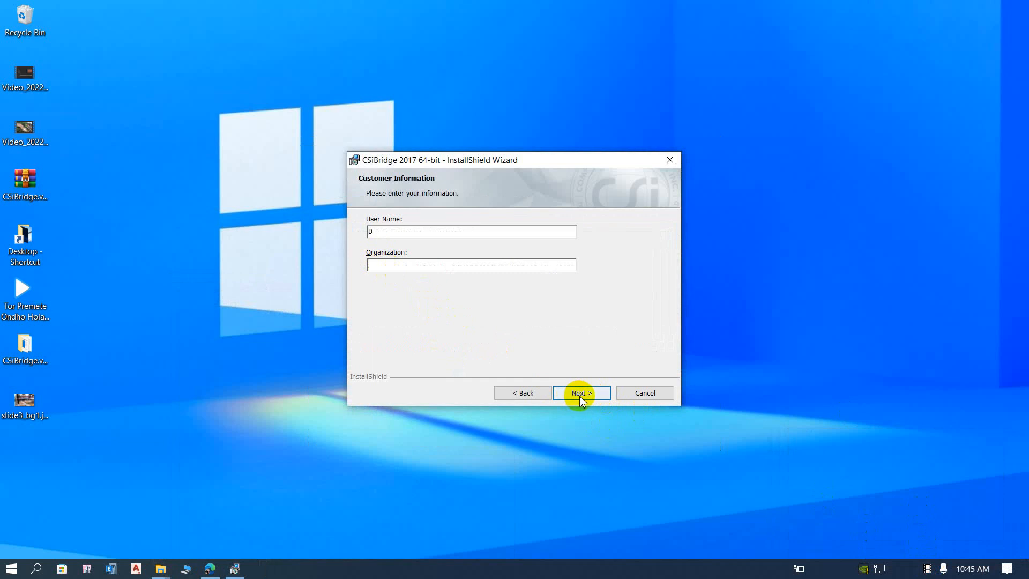
text(p)
click(596, 397)
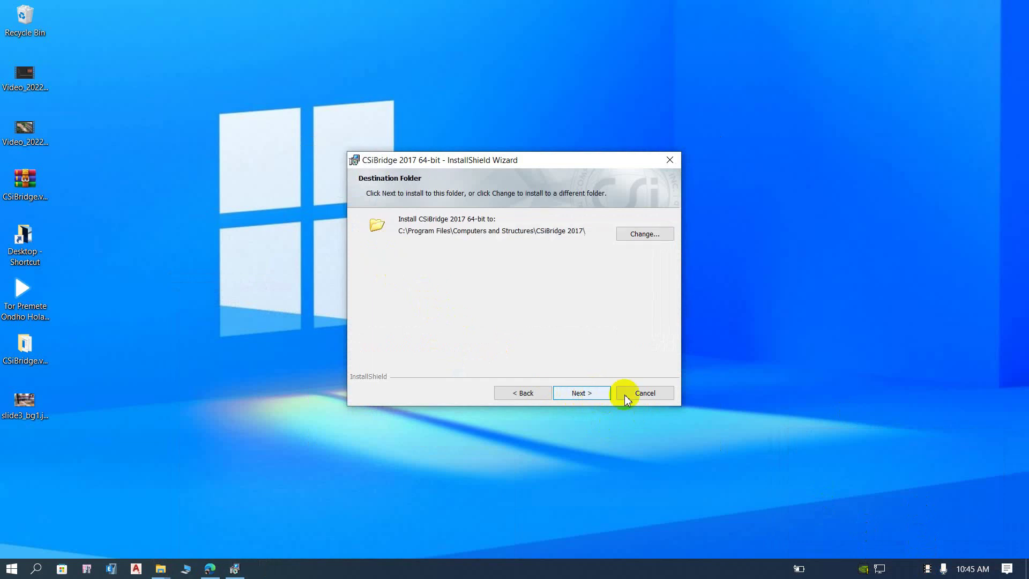
click(578, 394)
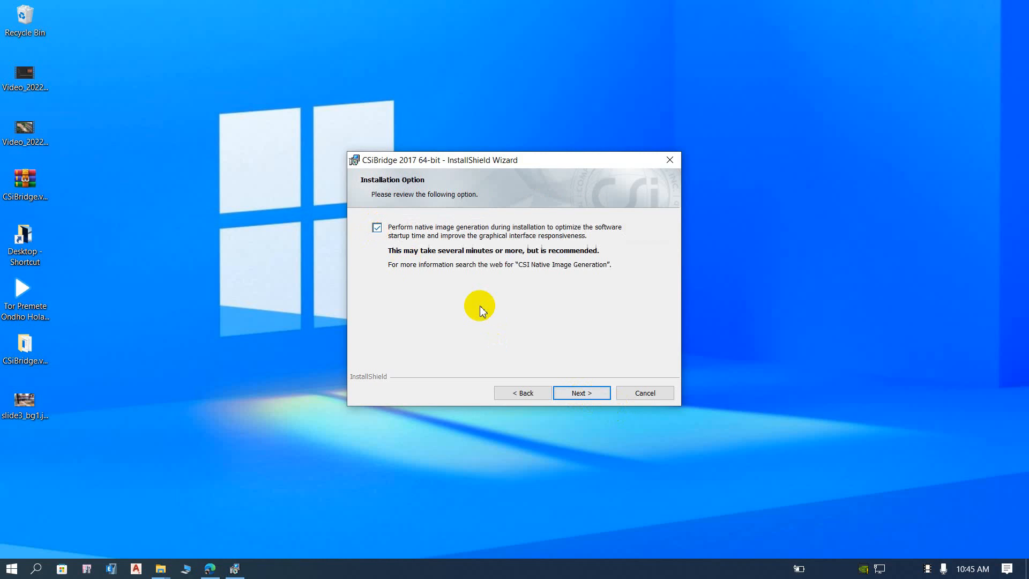
click(579, 393)
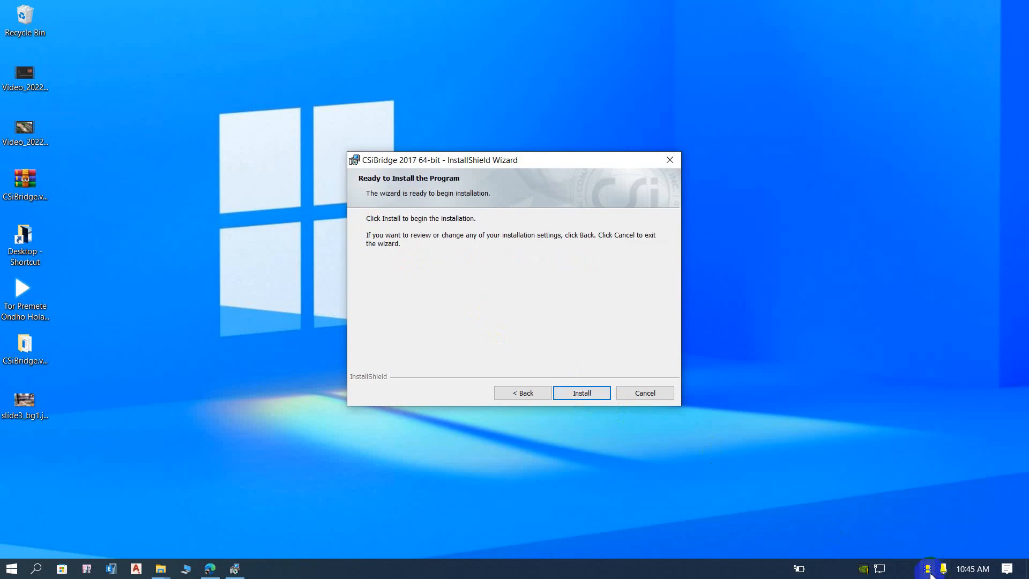
click(583, 392)
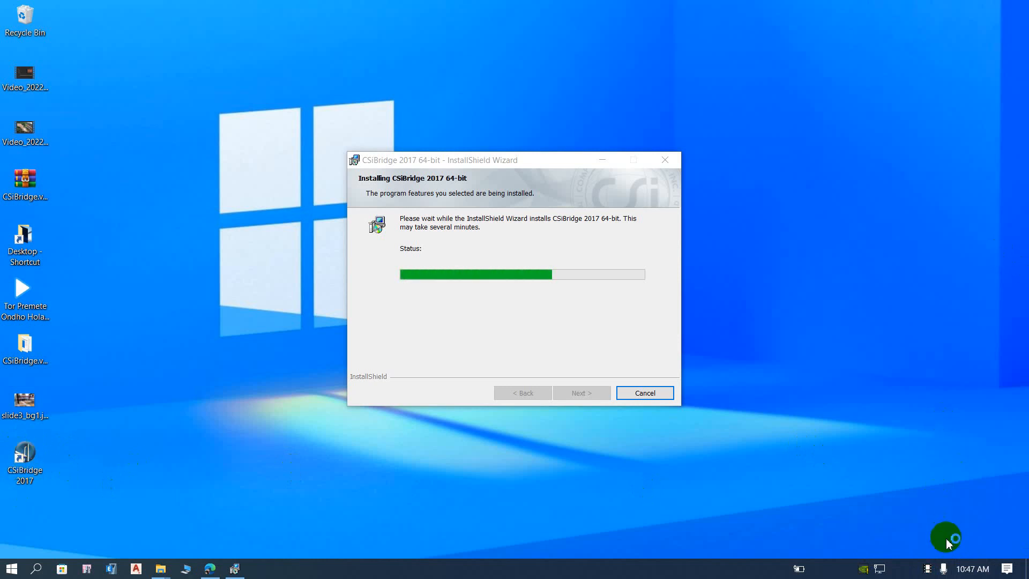
- Check the taskbar calendar while waiting, then finish the InstallShield Wizard
click(975, 571)
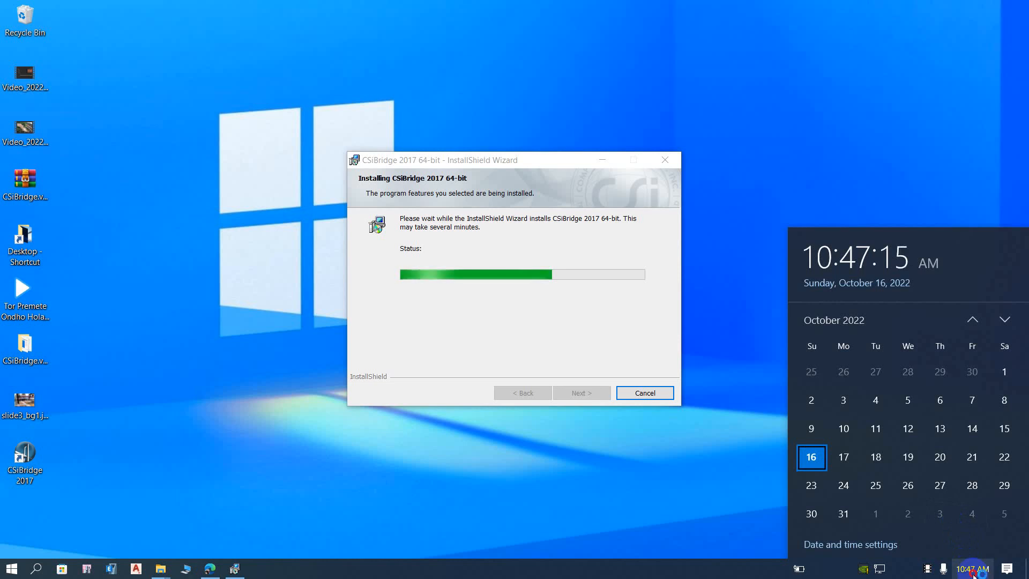
click(980, 572)
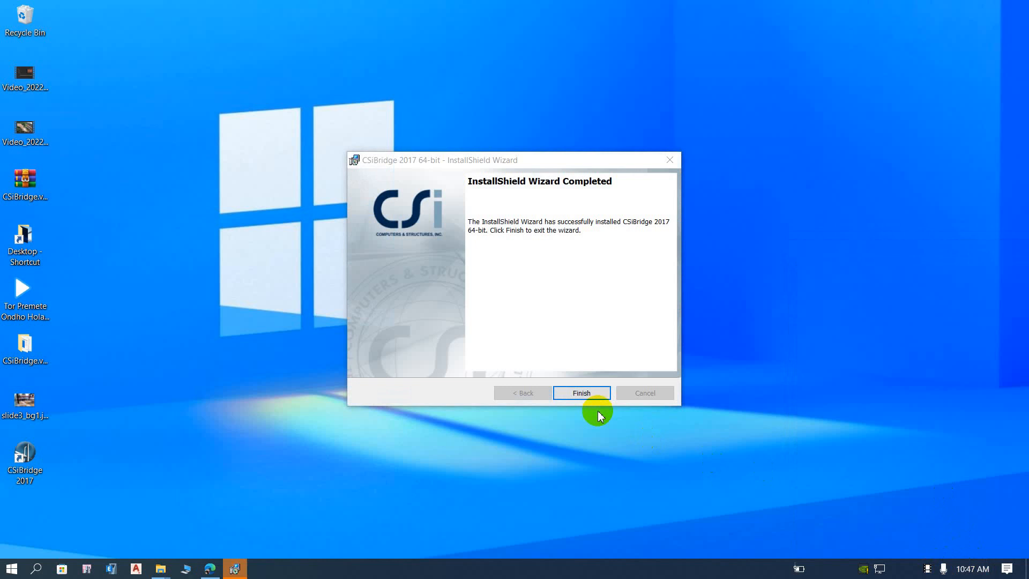
click(581, 393)
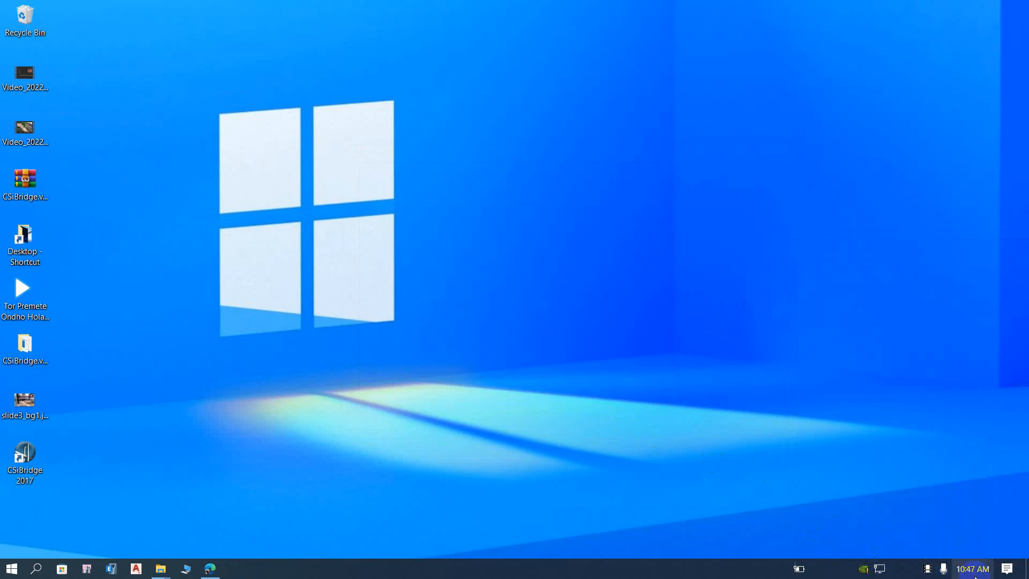
- Reach the Date & time settings from the taskbar clock and maximize Settings
click(973, 569)
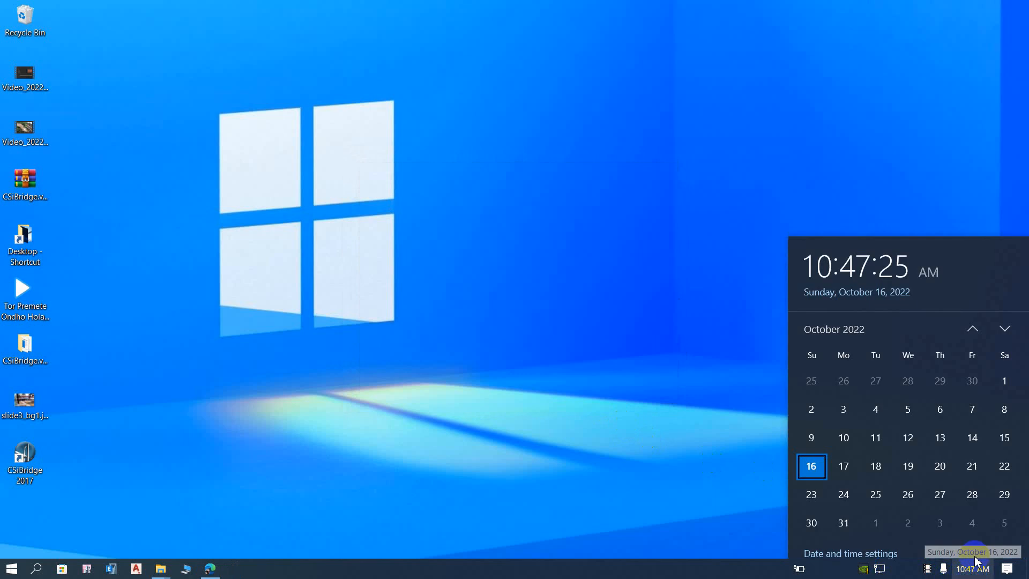
click(852, 528)
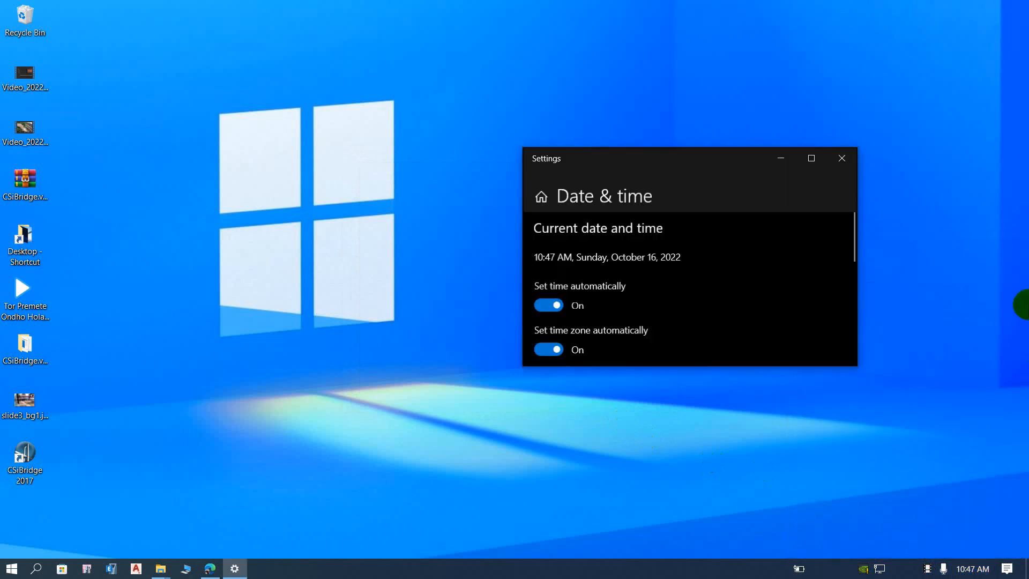
click(810, 158)
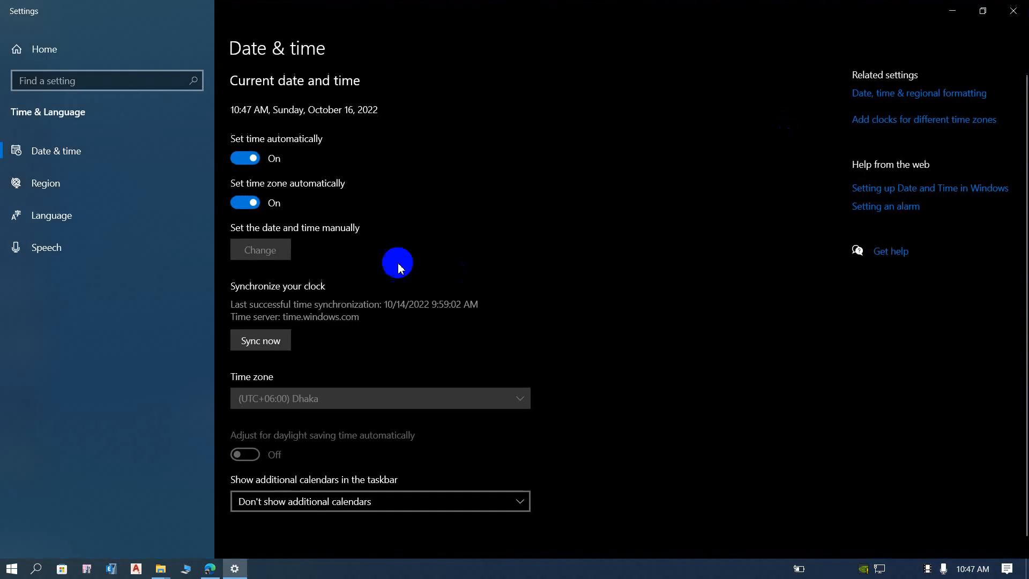
scroll(394, 257, down, 1)
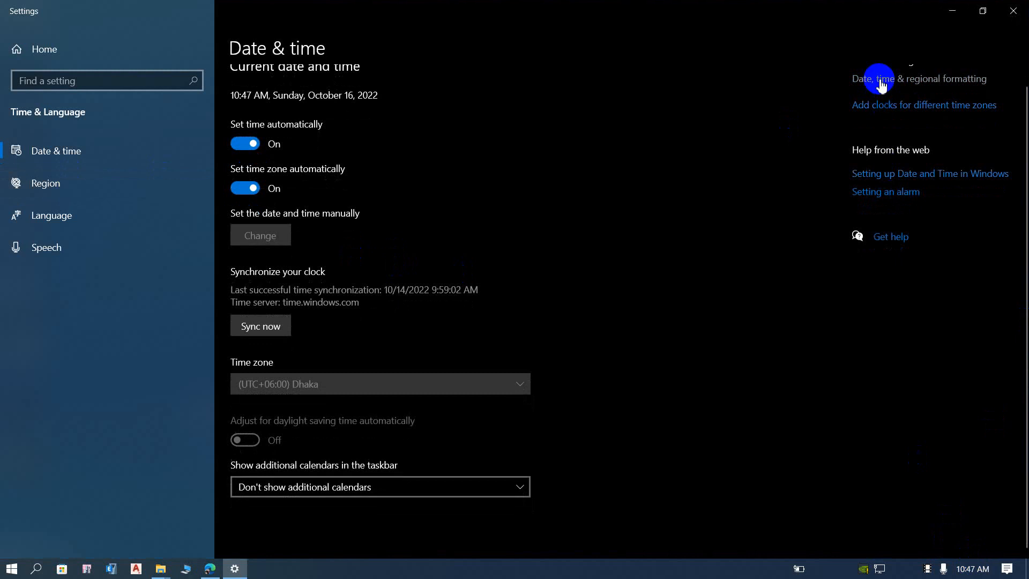
- Switch to the browser and load the modem page at 192.168.0.1
click(210, 569)
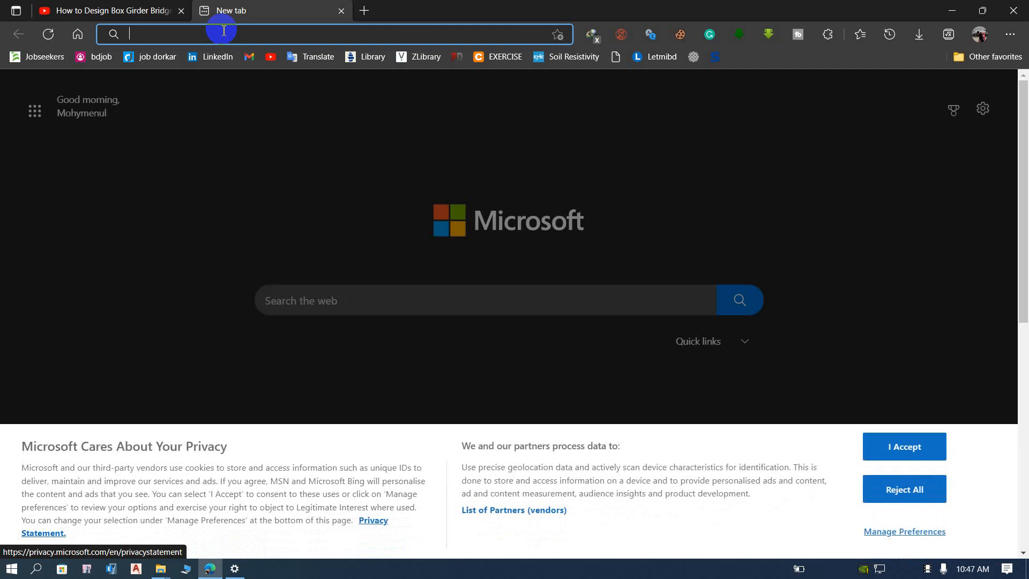
text(c)
key(BackSpace)
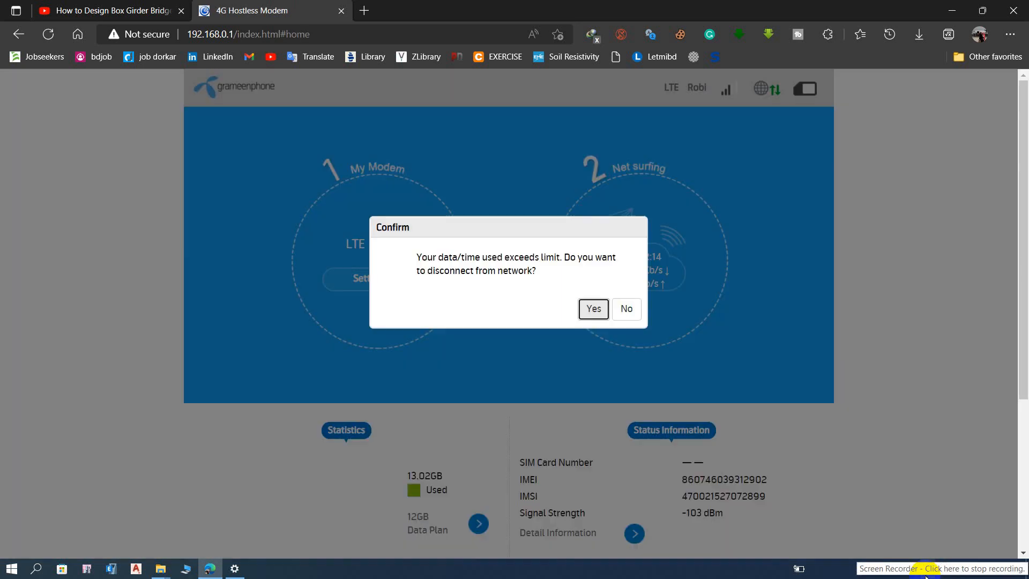
- Decline the data-limit prompt, switch LTE off, and check the taskbar clock
click(627, 313)
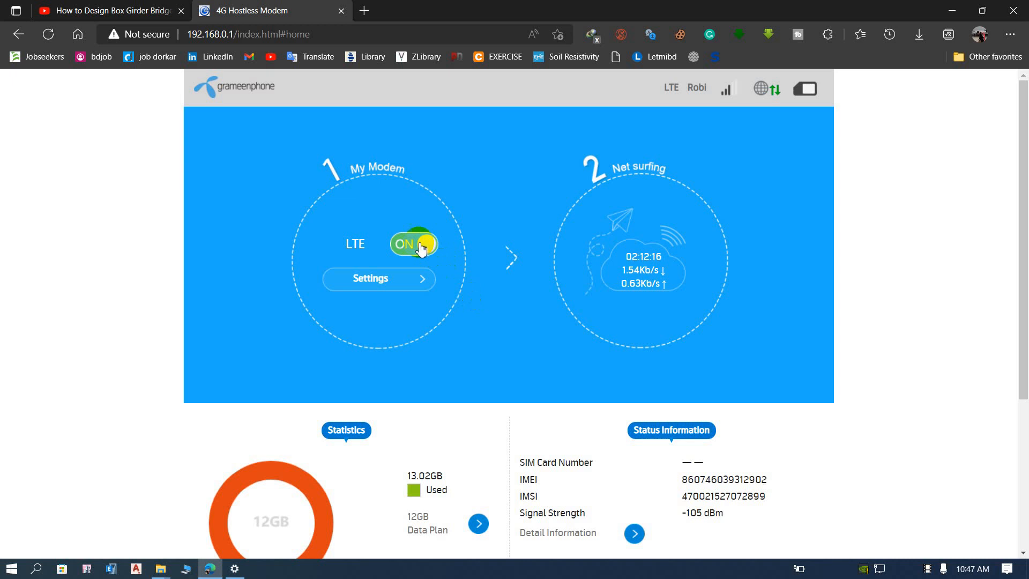
click(423, 241)
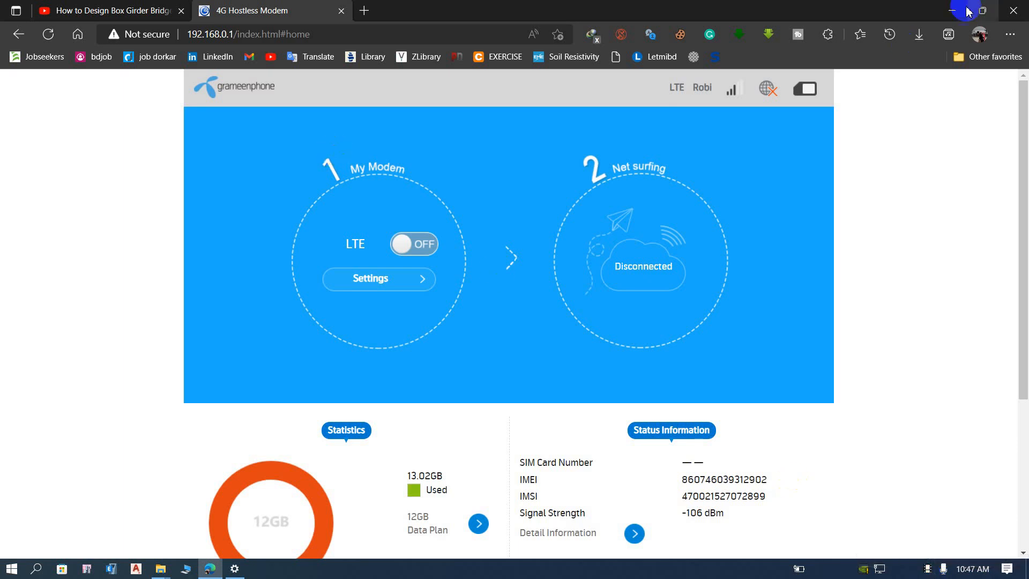
click(973, 569)
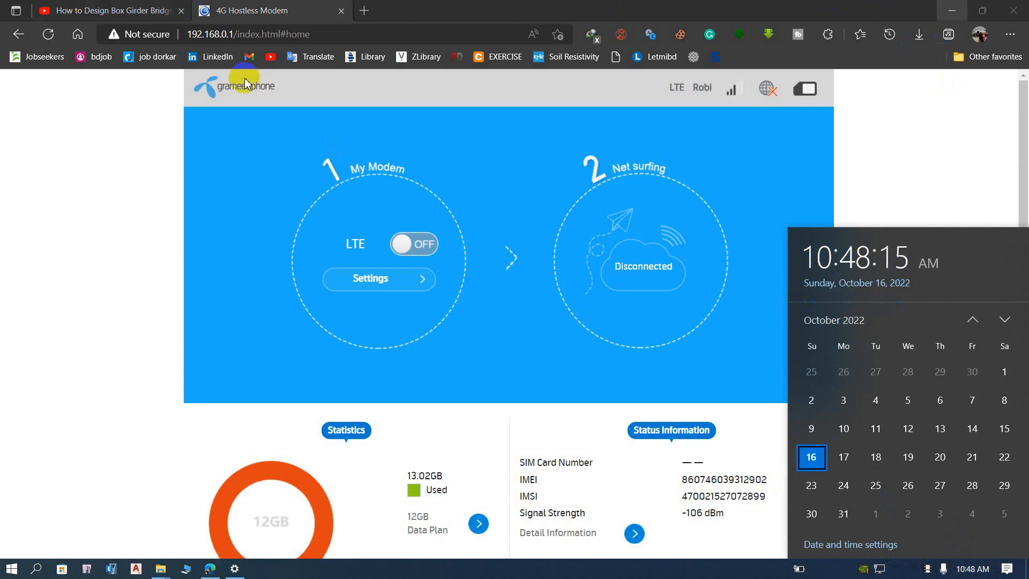
- Minimize the browser and review the Region page in a maximized Settings window
click(129, 10)
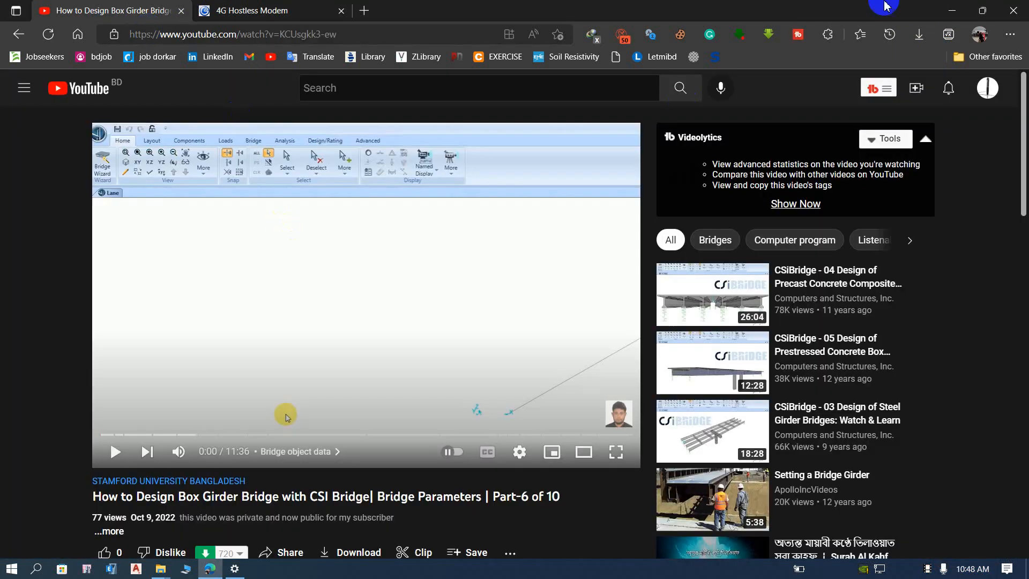
click(952, 11)
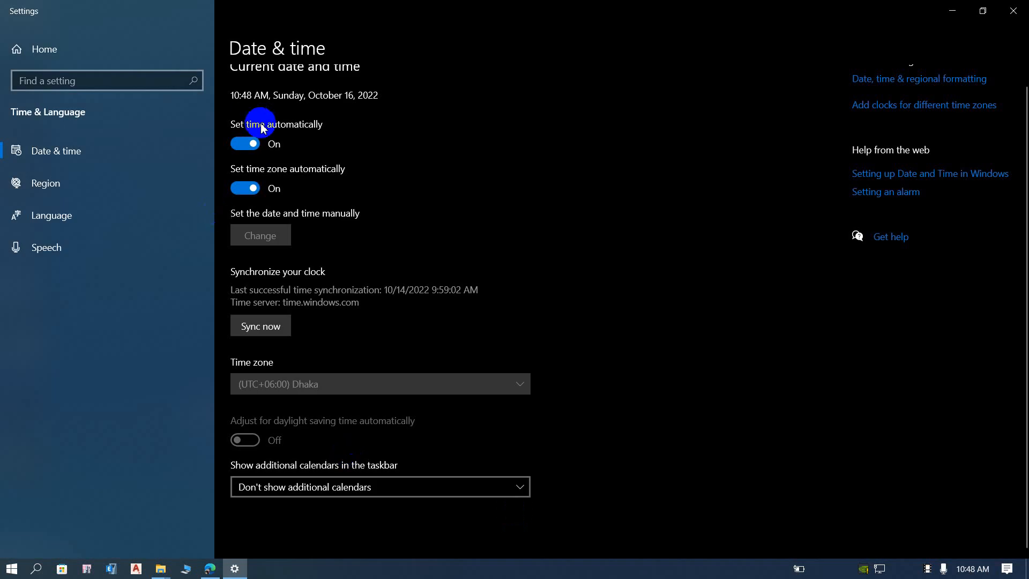
click(919, 78)
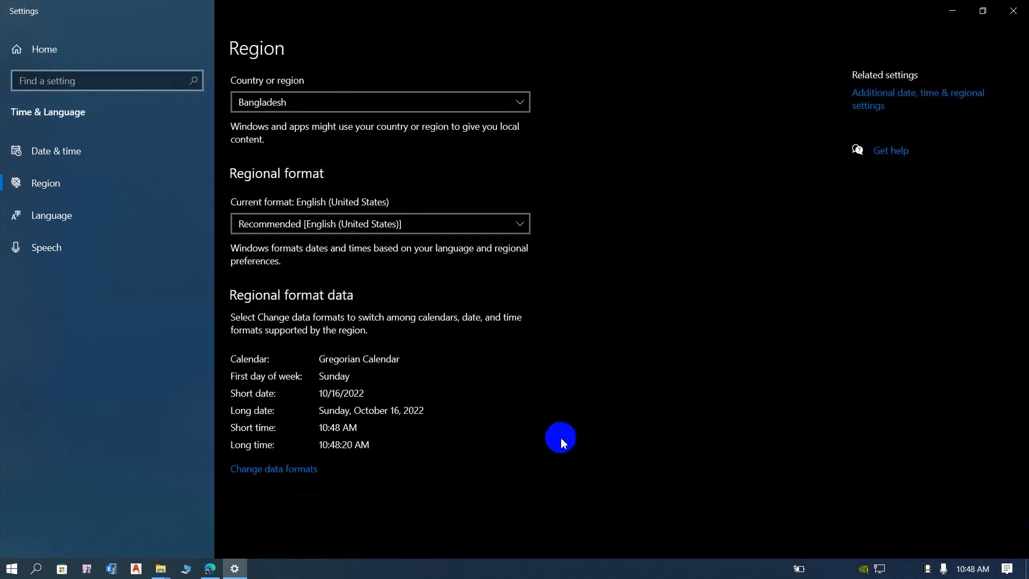
drag(483, 8, 599, 74)
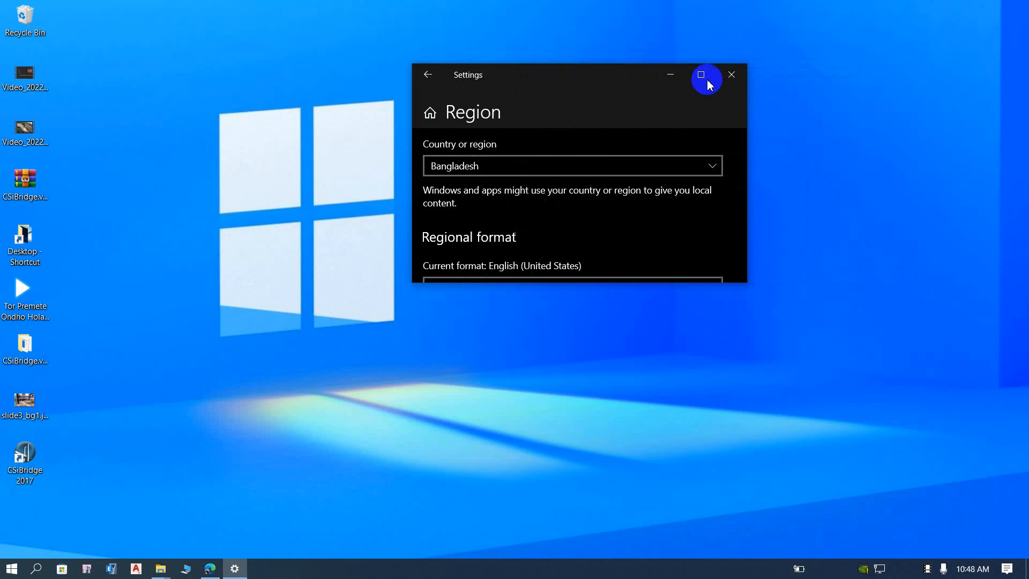
click(701, 75)
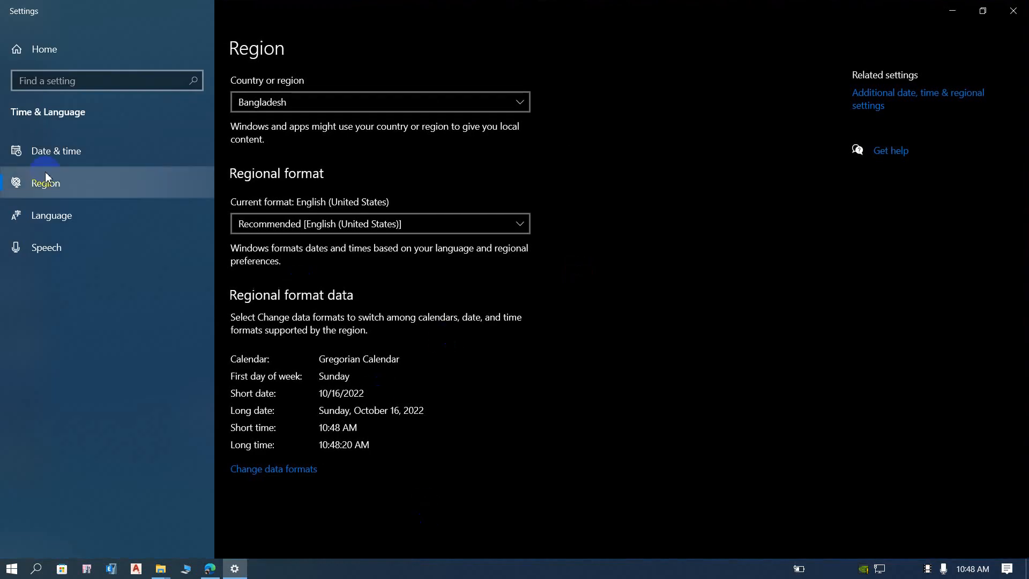
- Reach Control Panel's Clock and Region Date and Time dialog and its date editor
click(1023, 80)
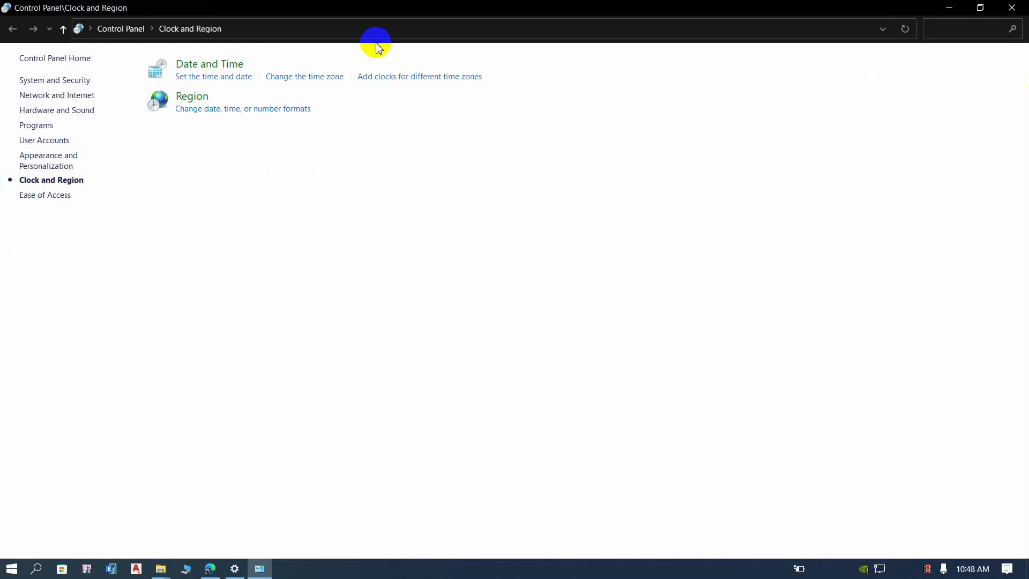
click(201, 76)
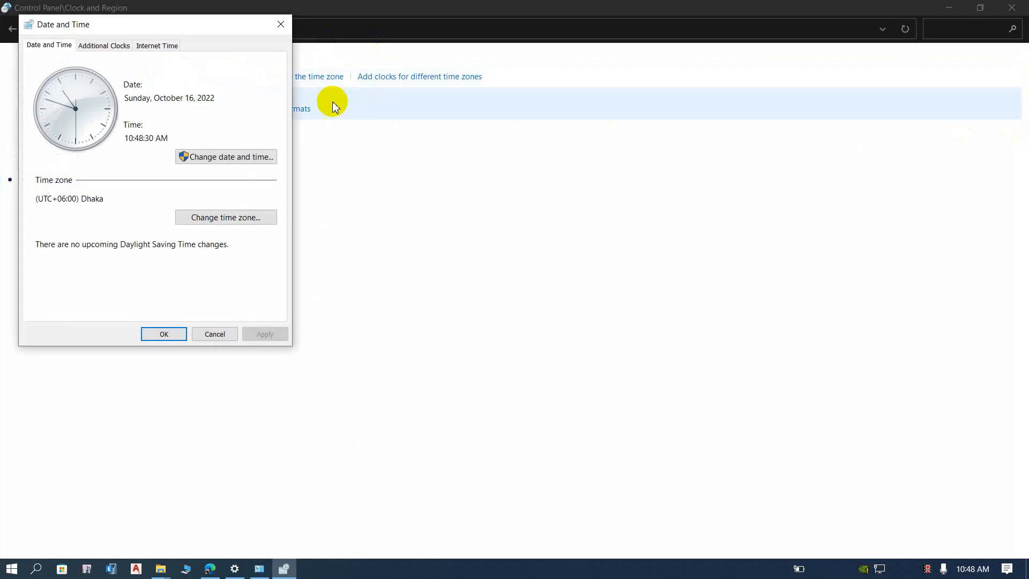
click(231, 157)
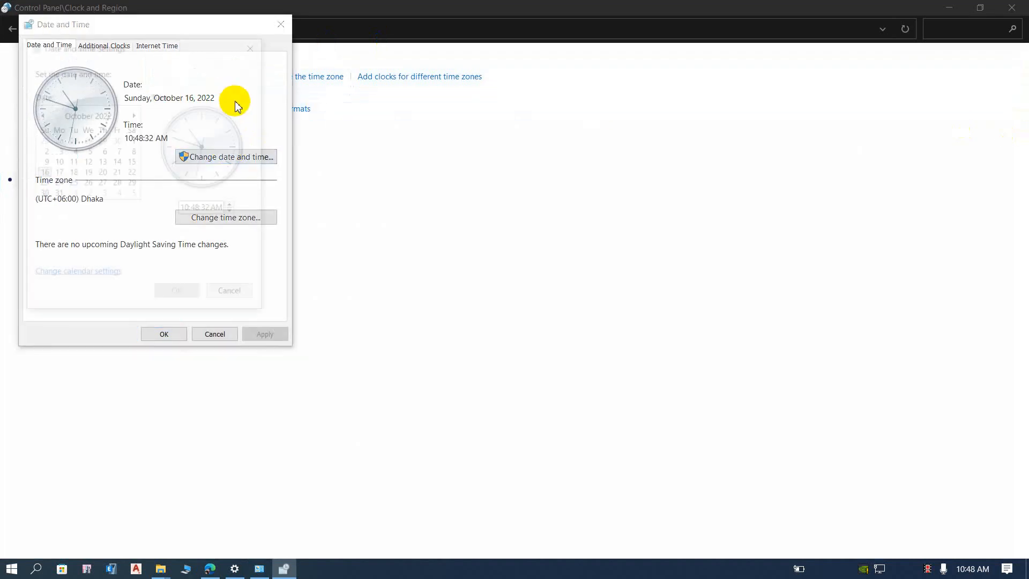
- Step the calendar through year and decade views, overshooting into later decades
click(102, 115)
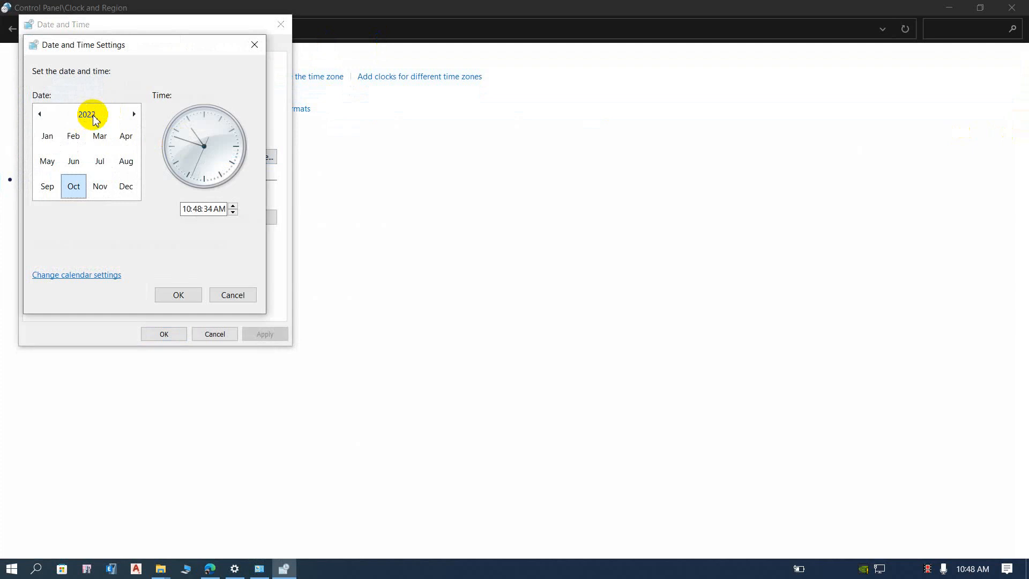
click(94, 118)
click(39, 114)
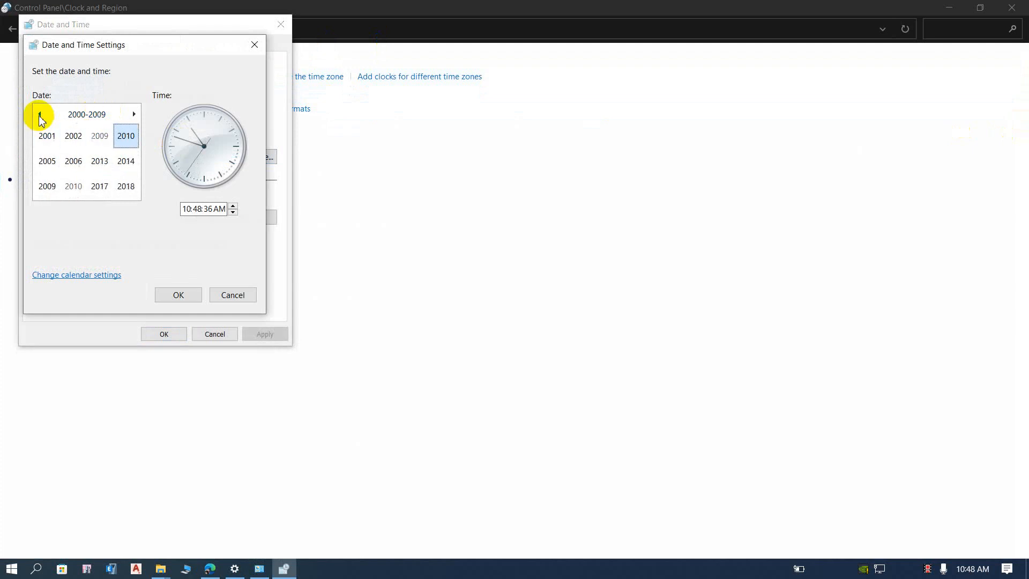
click(39, 119)
click(40, 119)
click(132, 115)
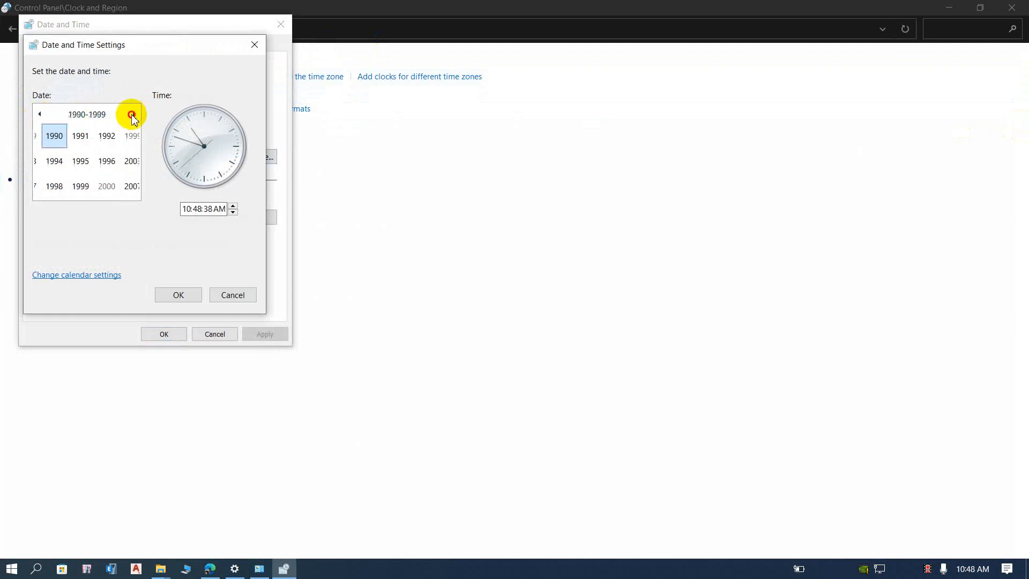
click(133, 115)
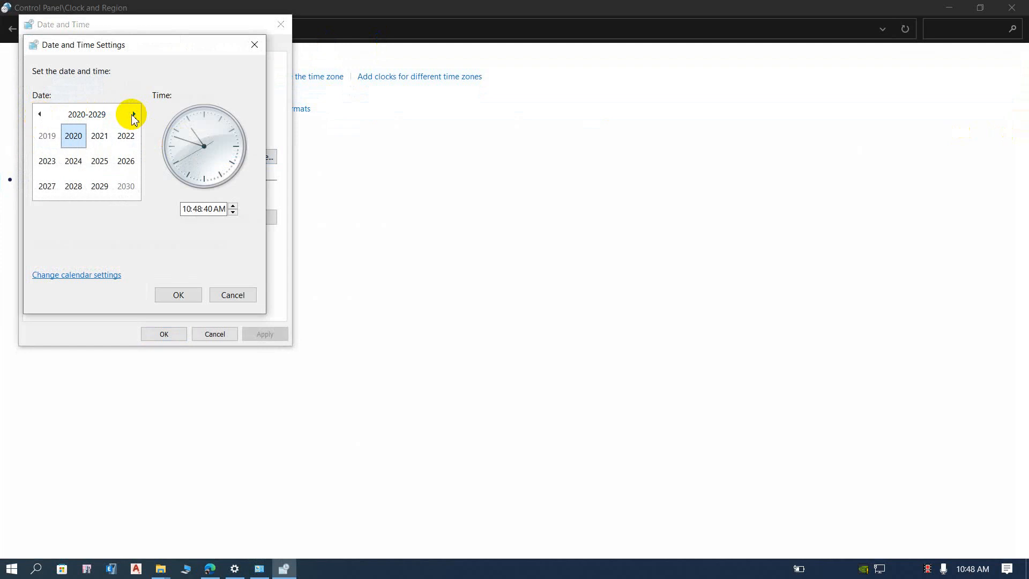
click(133, 116)
click(133, 115)
click(133, 115)
click(134, 115)
- Step back to 2010-2019, choose 2017, and confirm the October 16, 2017 date
click(41, 114)
click(41, 115)
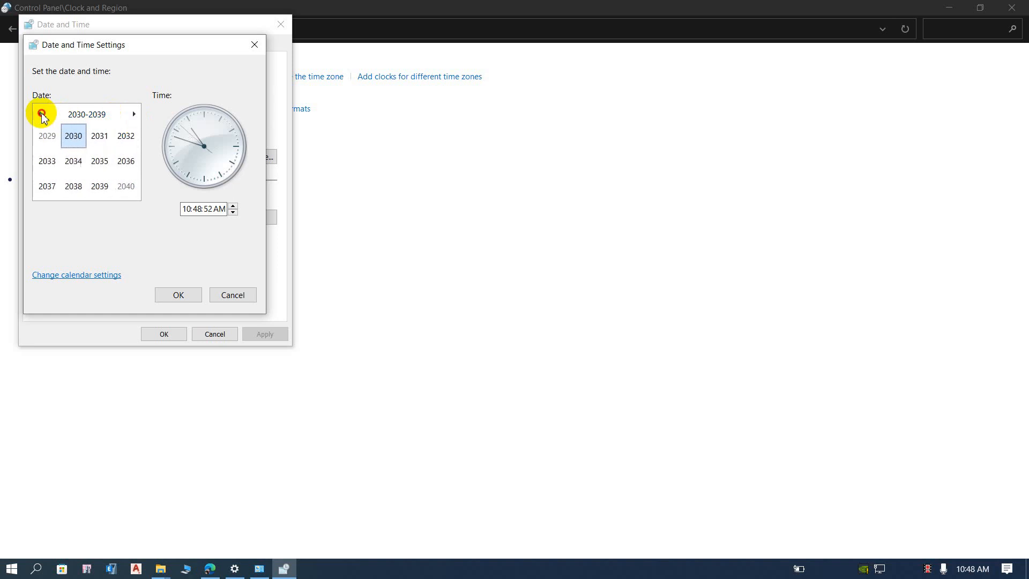
click(40, 114)
click(40, 115)
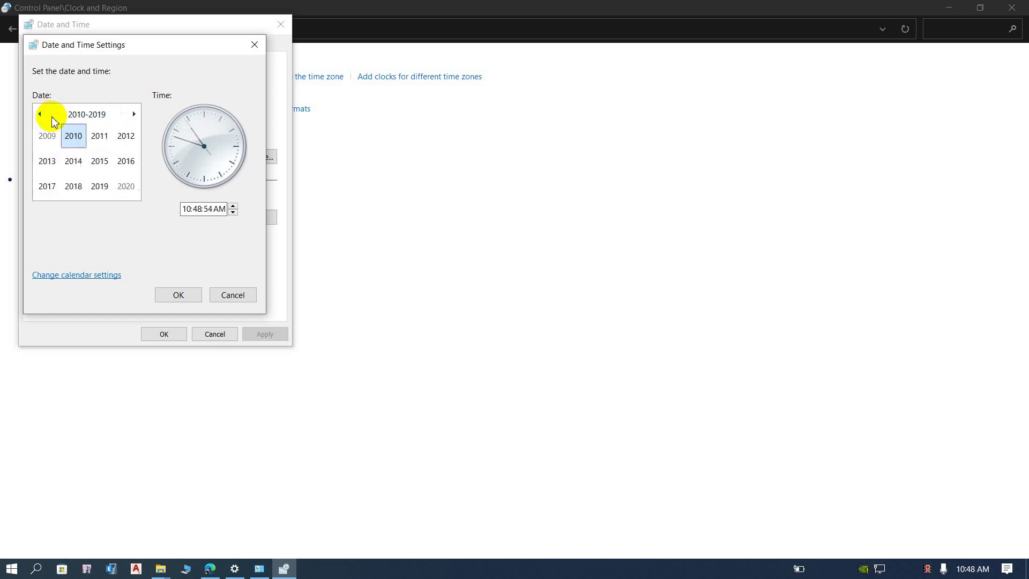
click(47, 186)
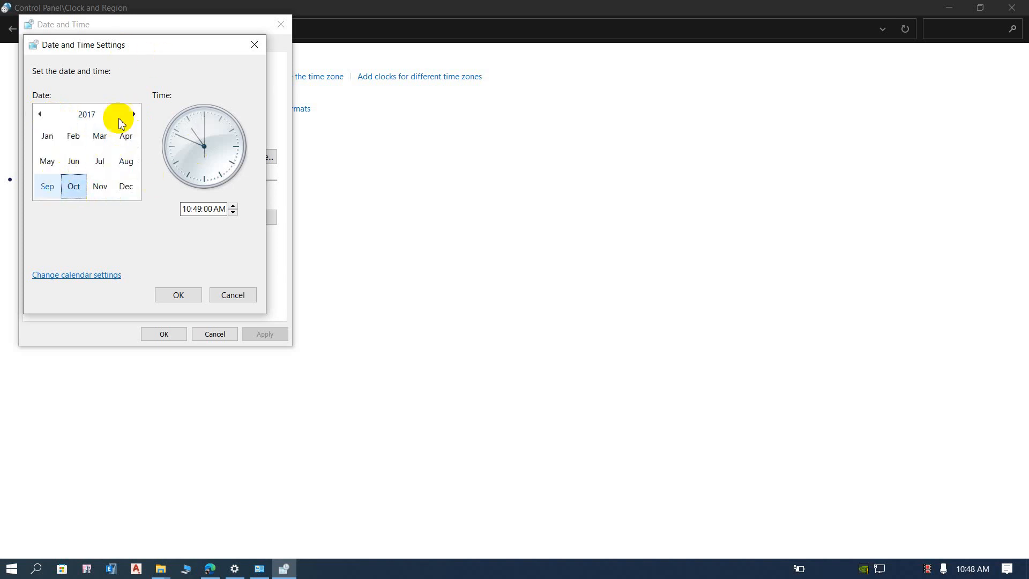
click(180, 295)
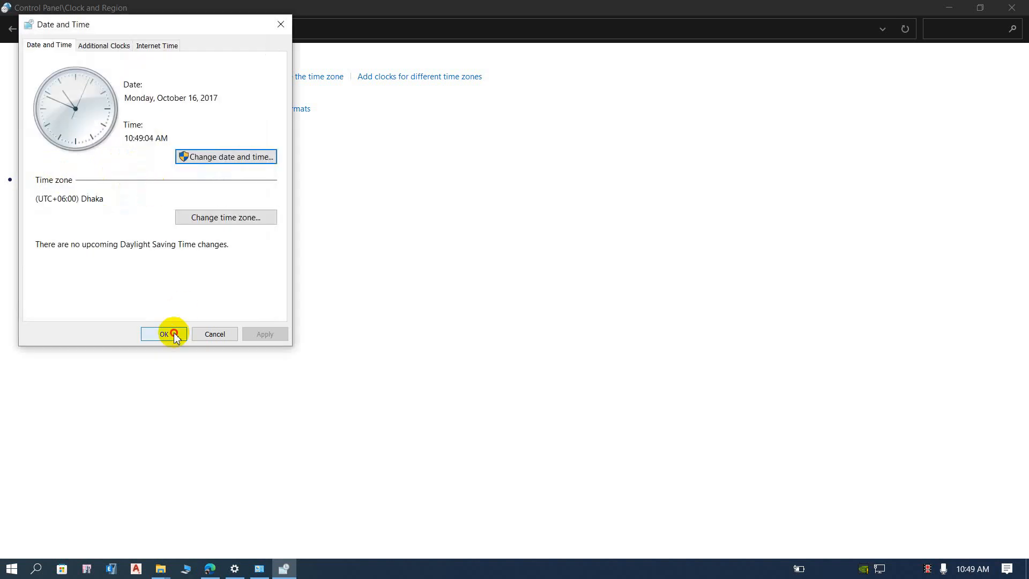
click(173, 334)
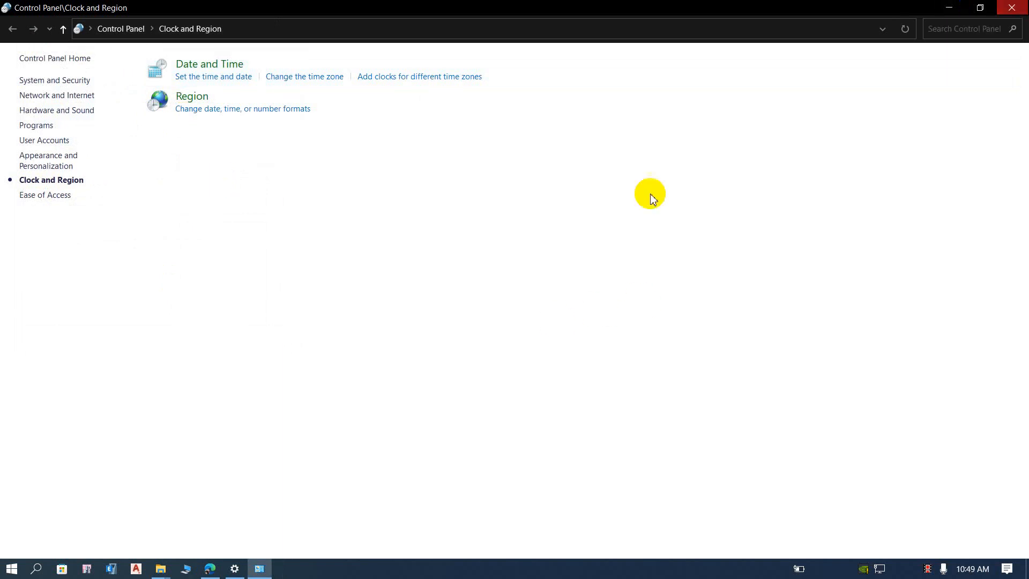
- Close Control Panel and Region settings, then refresh the desktop before launching CSiBridge 2017
key(alt+F4)
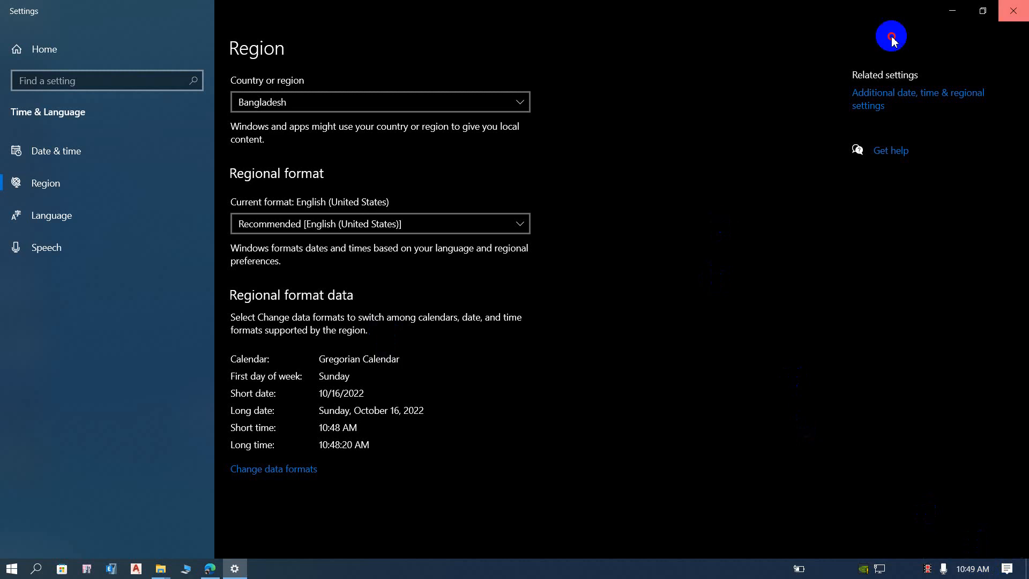
click(1013, 10)
right_click(179, 302)
click(211, 346)
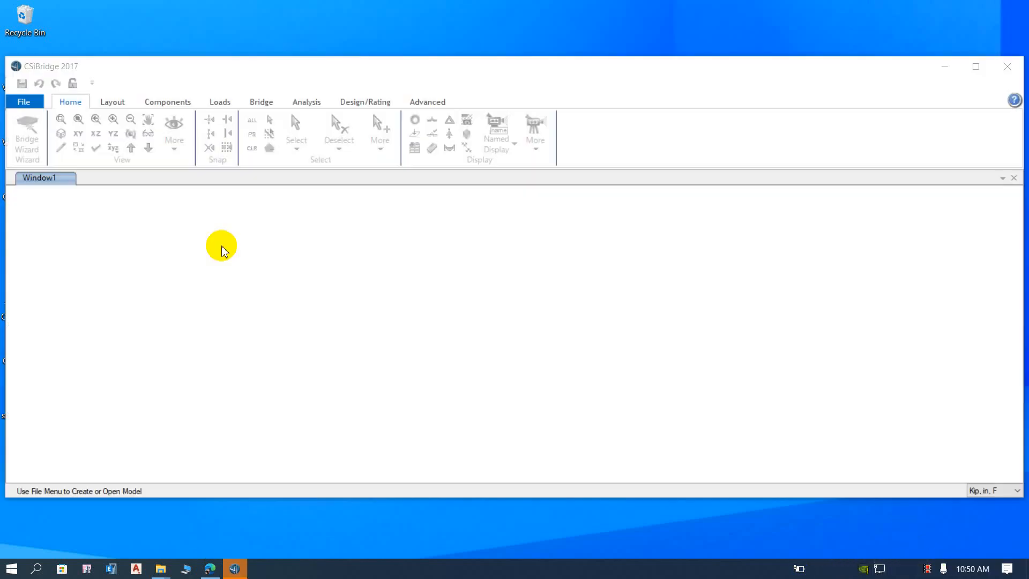
- Maximize the CSiBridge window and briefly peek at the File menu
click(980, 67)
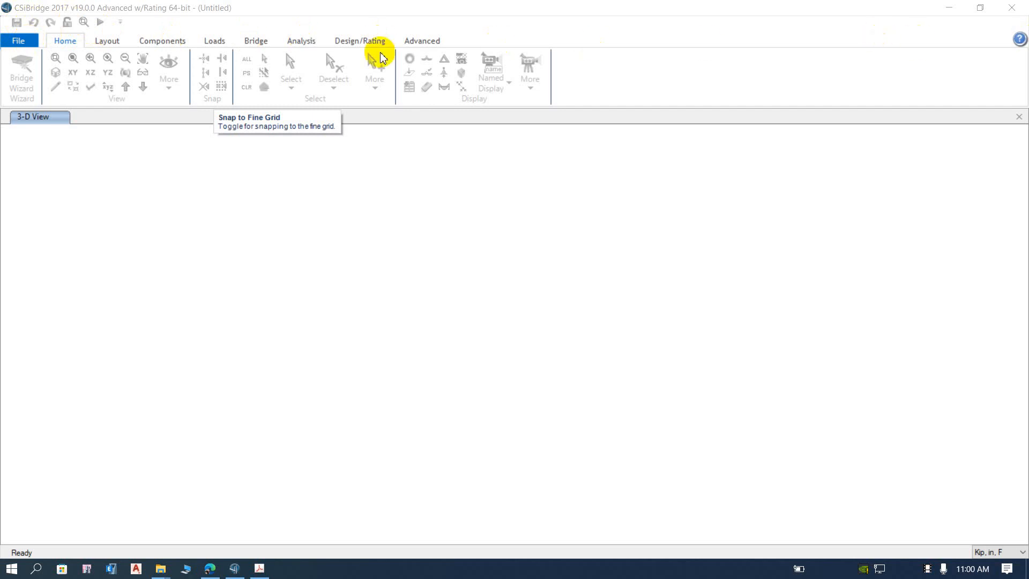
click(19, 41)
click(66, 41)
- Browse the Layout, Components, Loads, Analysis, Design/Rating and Advanced ribbons, returning to Home
click(108, 40)
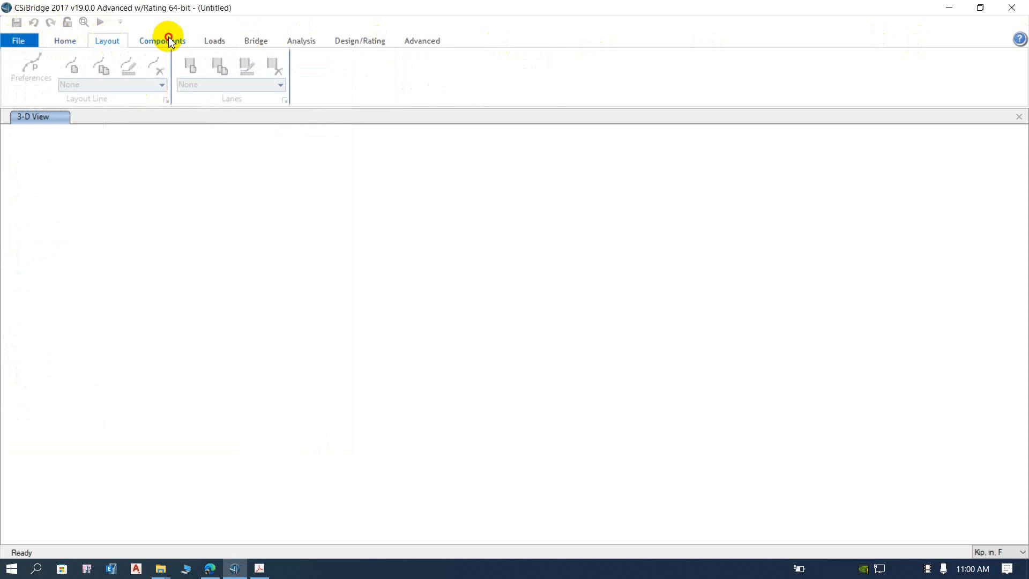
click(162, 41)
click(214, 40)
click(300, 40)
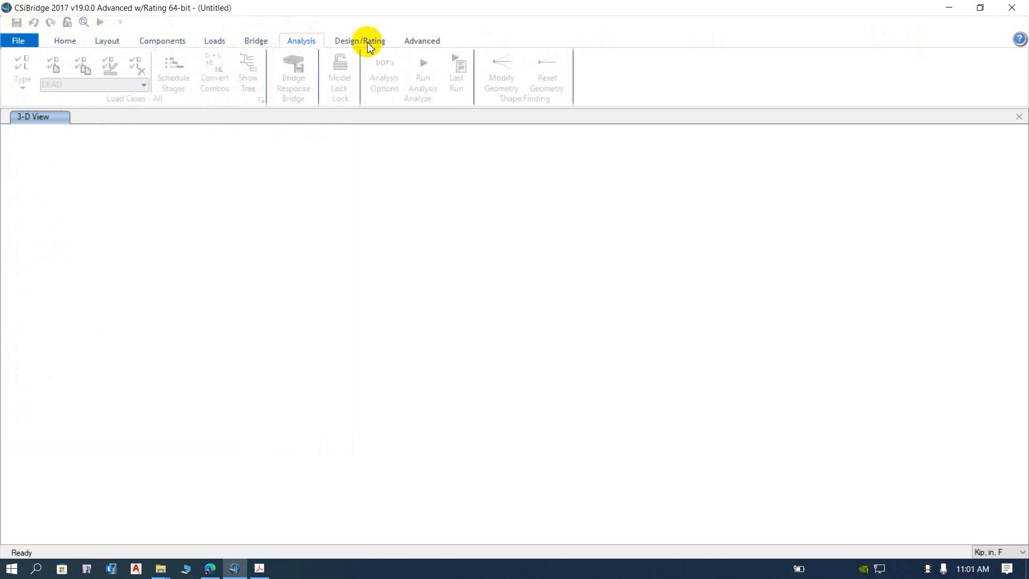
click(359, 40)
click(423, 41)
click(65, 41)
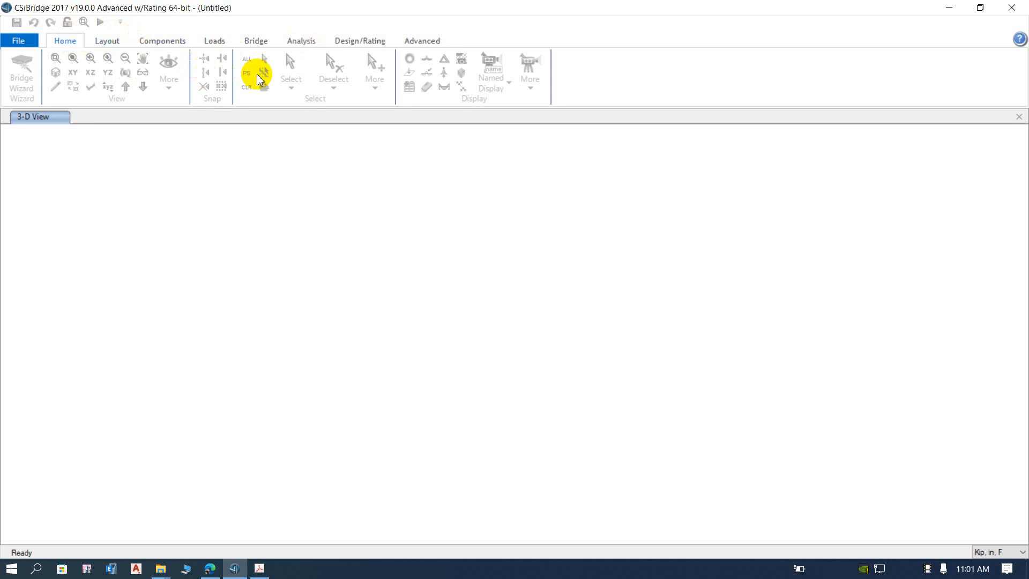
- Create a new model from the Suspension bridge template with default 960/3840/960 span dimensions
click(19, 41)
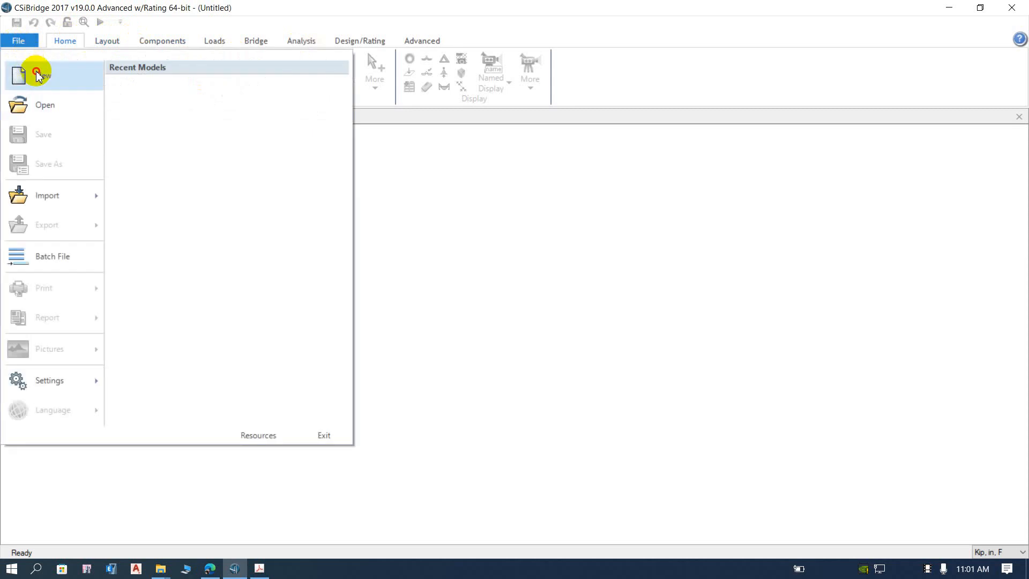
click(37, 74)
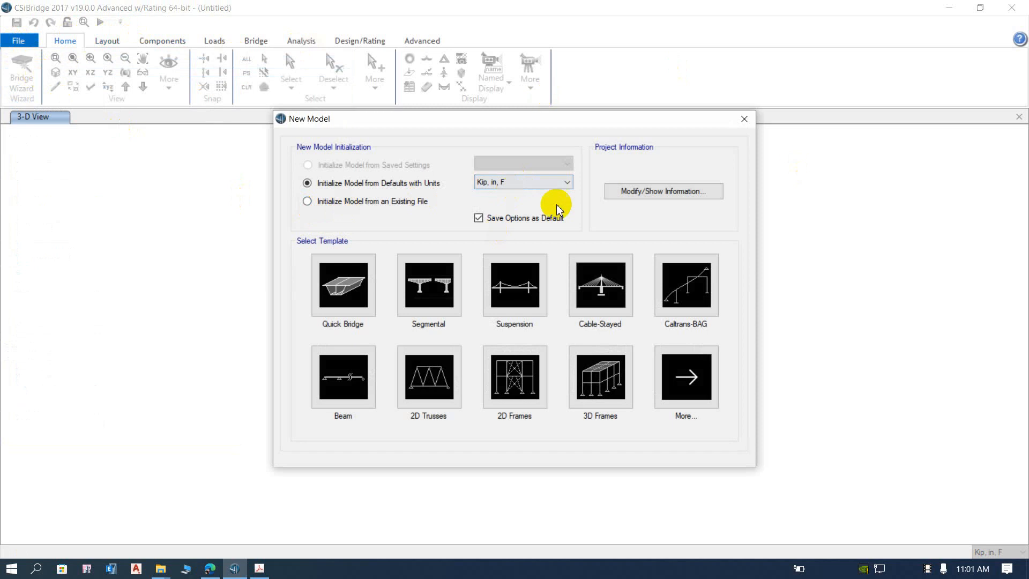
click(530, 310)
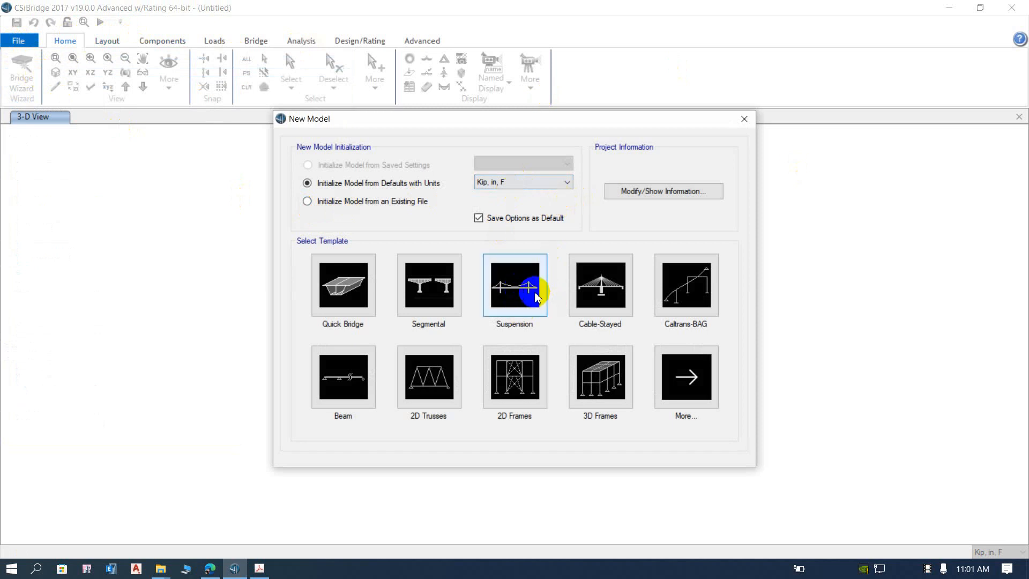
double_click(538, 294)
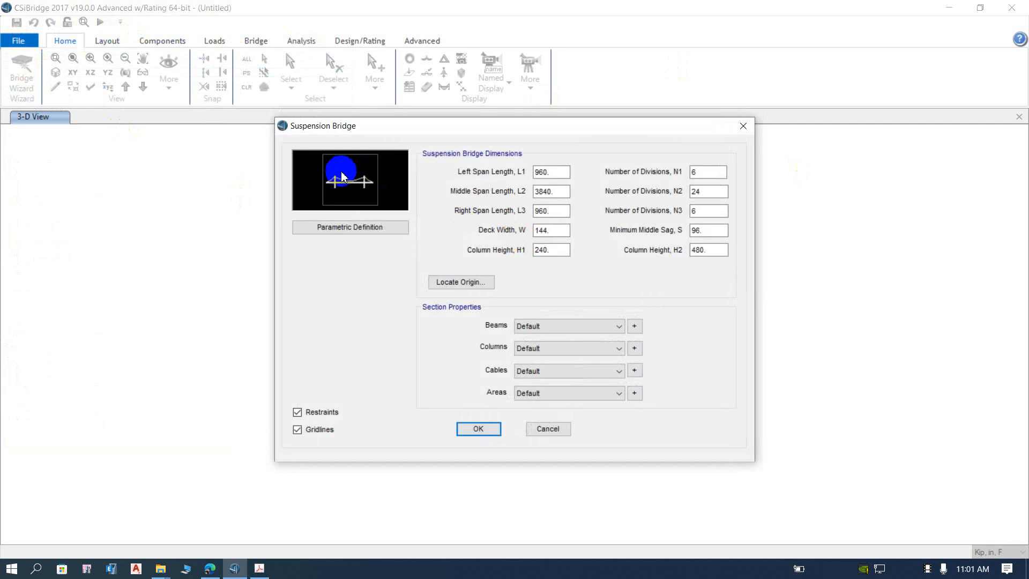
click(477, 432)
scroll(233, 355, up, 3)
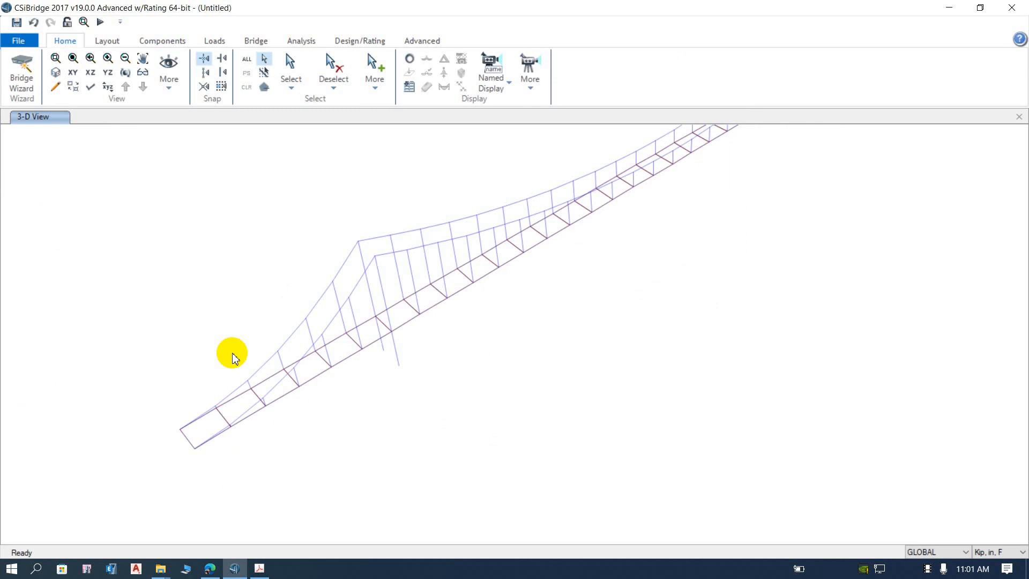
scroll(459, 234, up, 3)
scroll(546, 185, down, 3)
scroll(550, 157, up, 3)
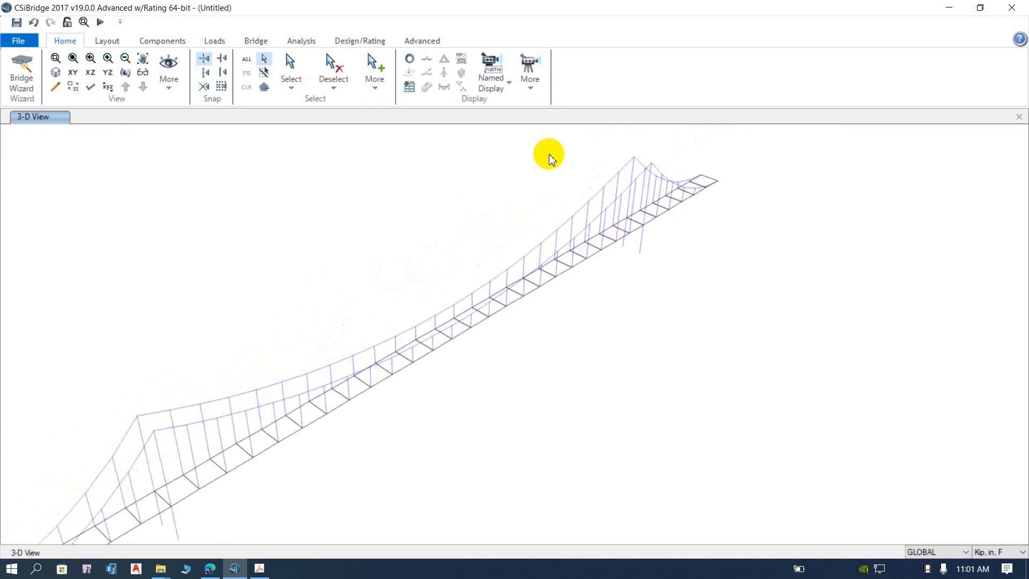
scroll(615, 180, down, 3)
scroll(506, 235, up, 3)
scroll(403, 196, up, 3)
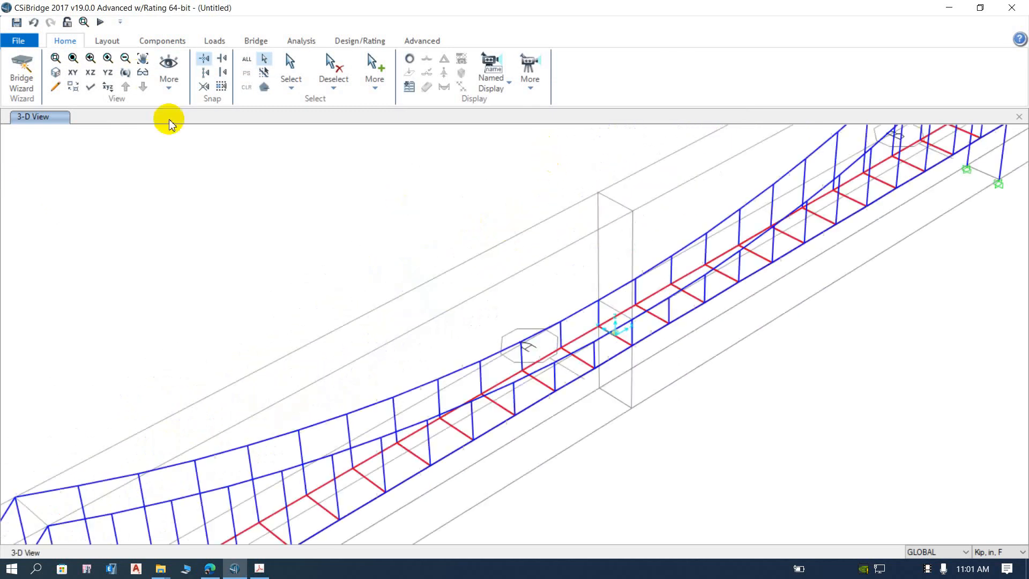
- Orbit the 3-D view to see the suspension bridge from another angle
click(116, 77)
mouse_move(909, 241)
mouse_down()
mouse_move(730, 238)
mouse_move(406, 187)
mouse_move(329, 154)
mouse_move(375, 217)
mouse_move(249, 153)
mouse_move(322, 189)
mouse_move(394, 120)
mouse_up()
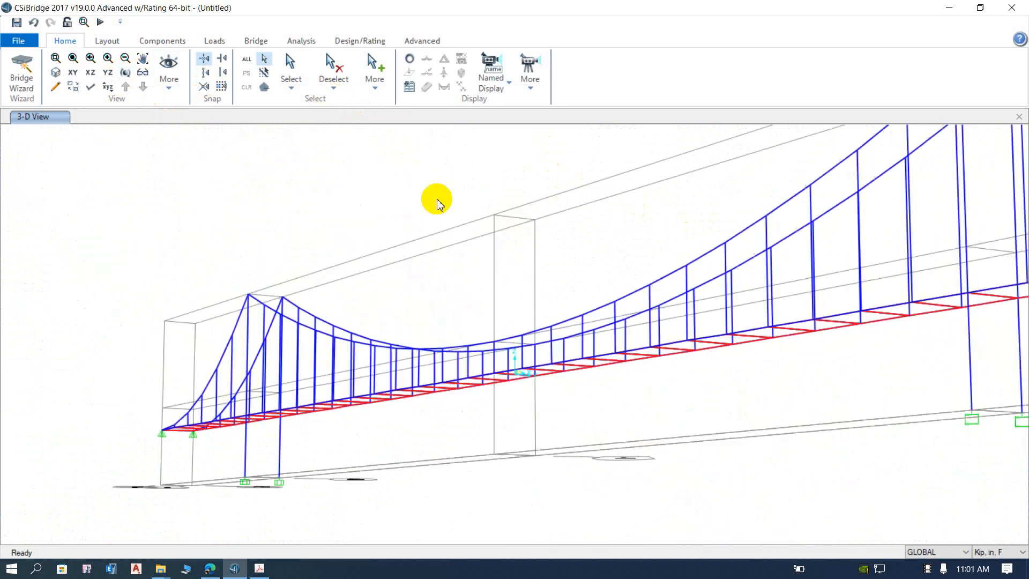
scroll(437, 201, down, 3)
scroll(483, 258, up, 3)
scroll(475, 330, down, 3)
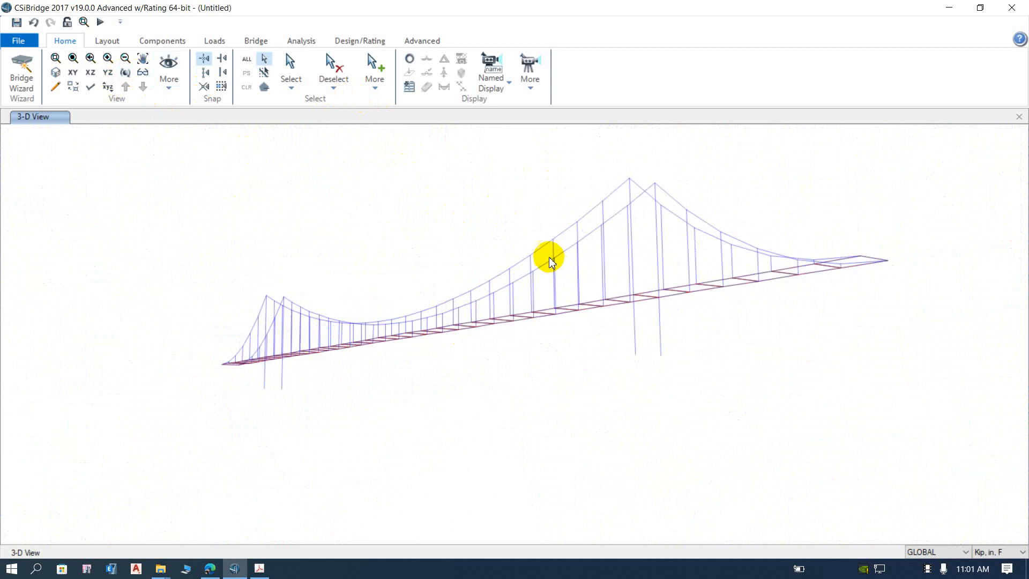
scroll(550, 259, up, 3)
scroll(507, 278, up, 2)
scroll(493, 283, down, 5)
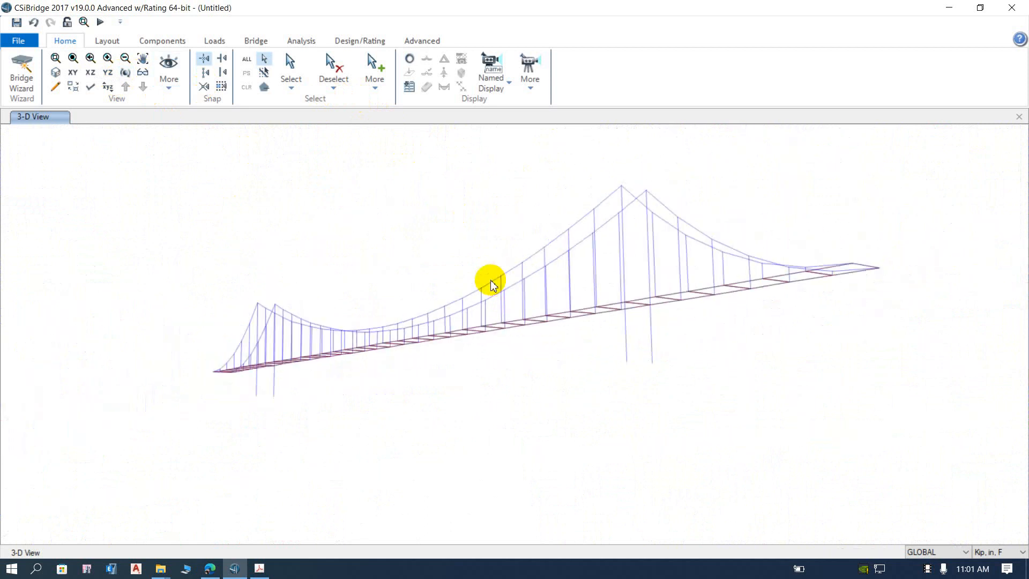
scroll(490, 283, up, 4)
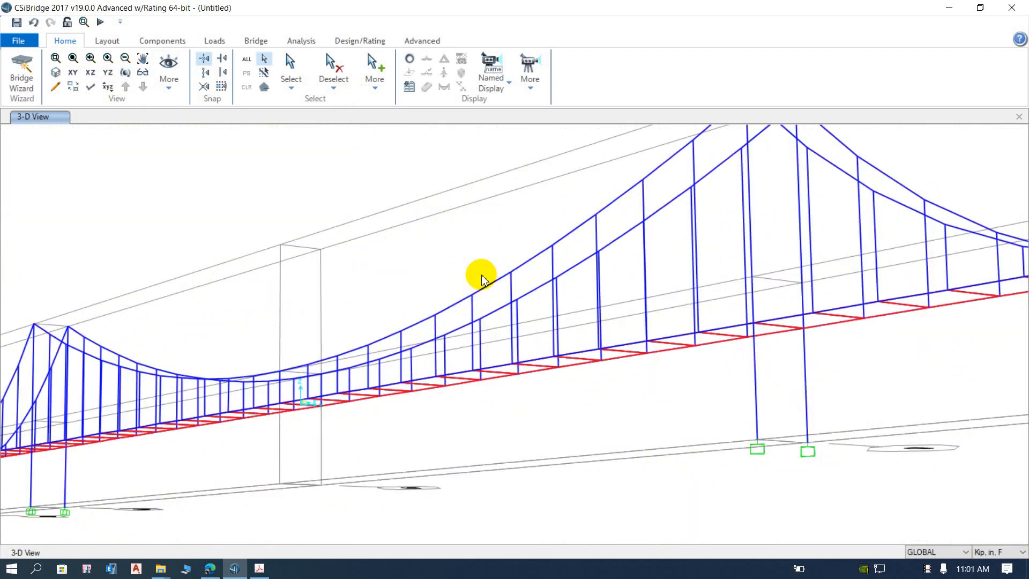
scroll(483, 278, down, 4)
scroll(475, 270, up, 4)
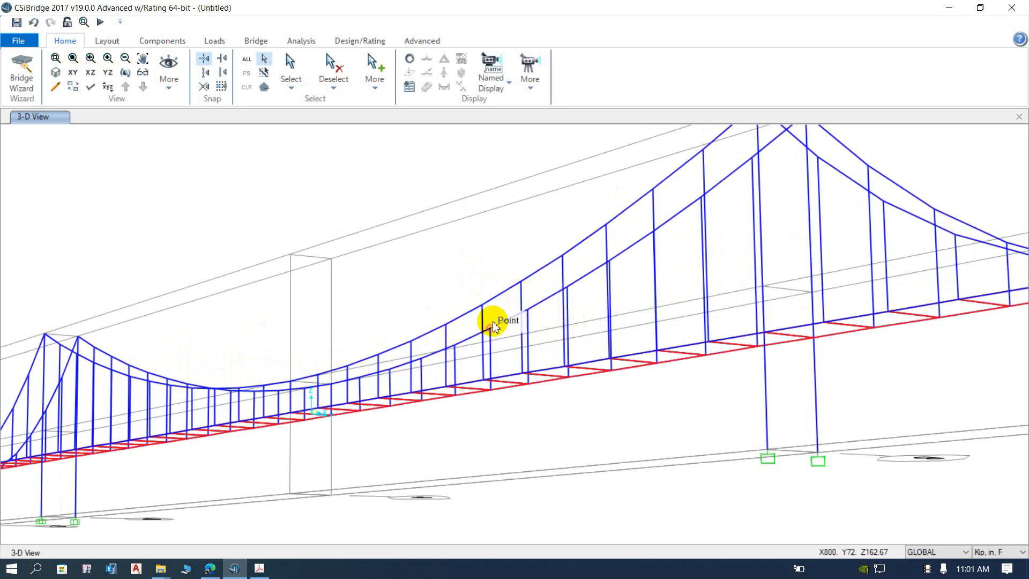
scroll(491, 320, down, 3)
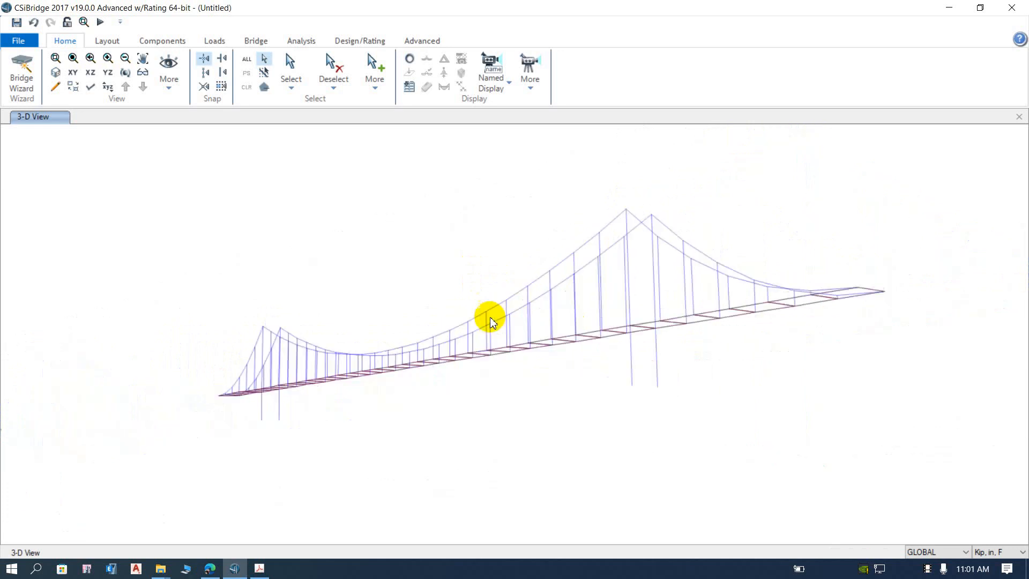
scroll(490, 320, up, 2)
scroll(492, 320, up, 2)
scroll(491, 320, down, 3)
scroll(491, 320, up, 3)
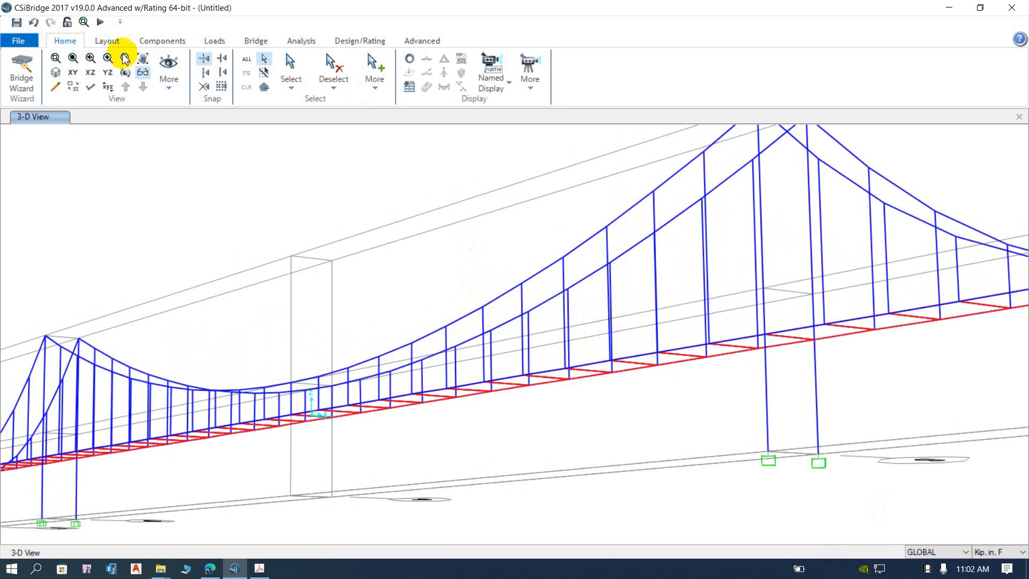
- Review the Layout, Components, Loads and Bridge ribbons above the bridge model
click(107, 41)
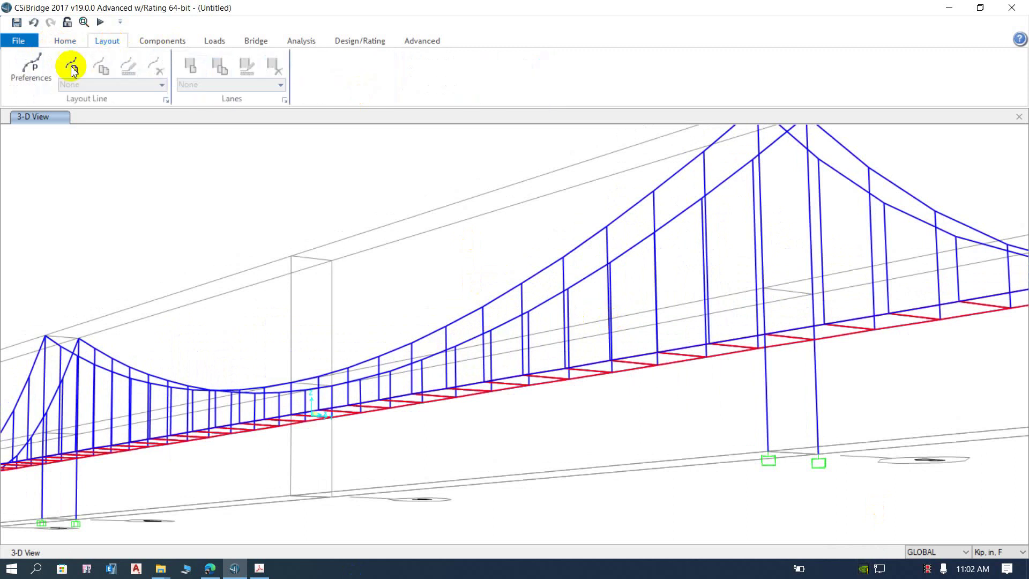
click(162, 40)
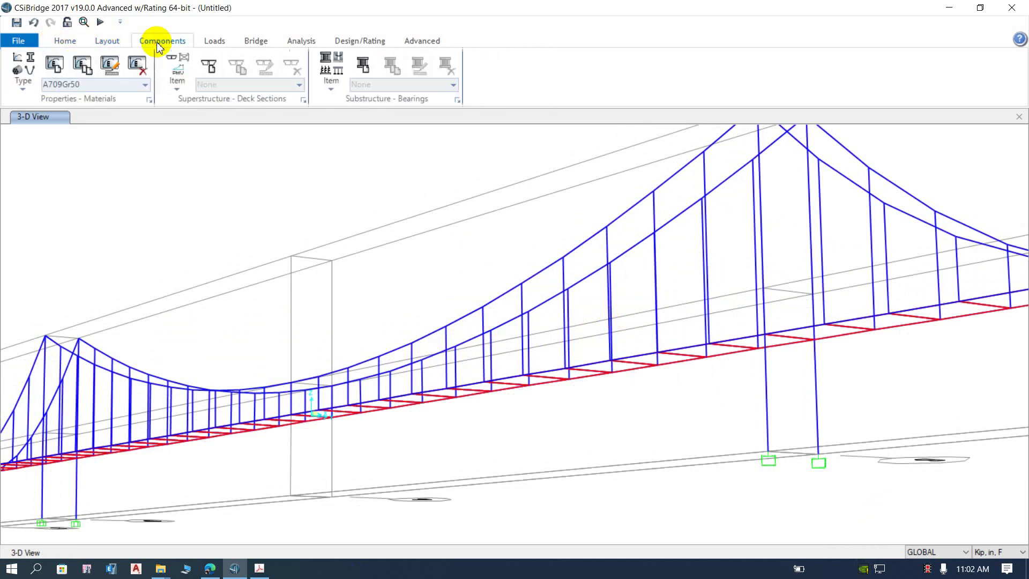
click(213, 42)
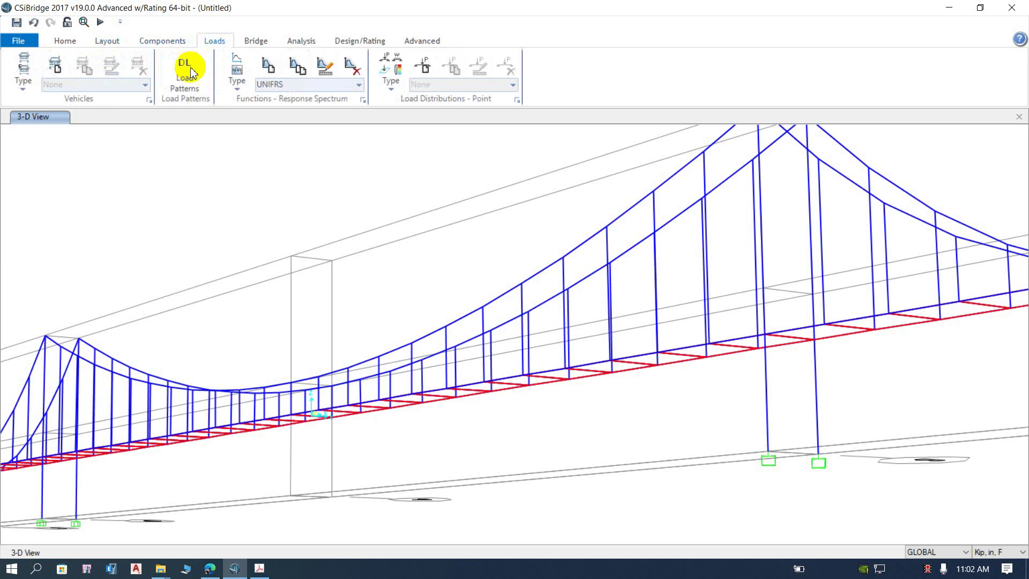
click(257, 43)
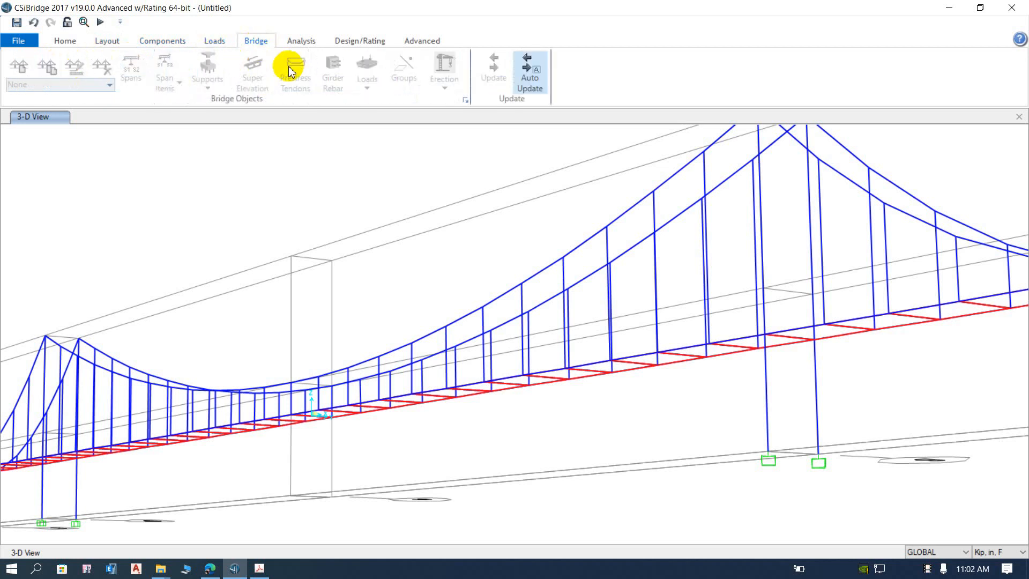
- Review the Analysis, Design/Rating and Advanced ribbons and show the GLOBAL coordinate system list
click(301, 42)
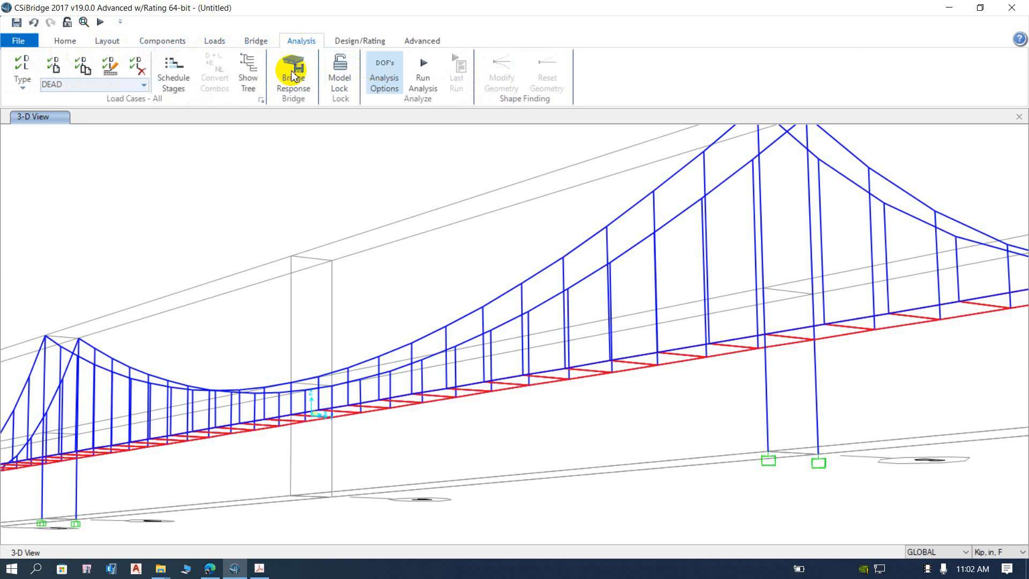
click(360, 41)
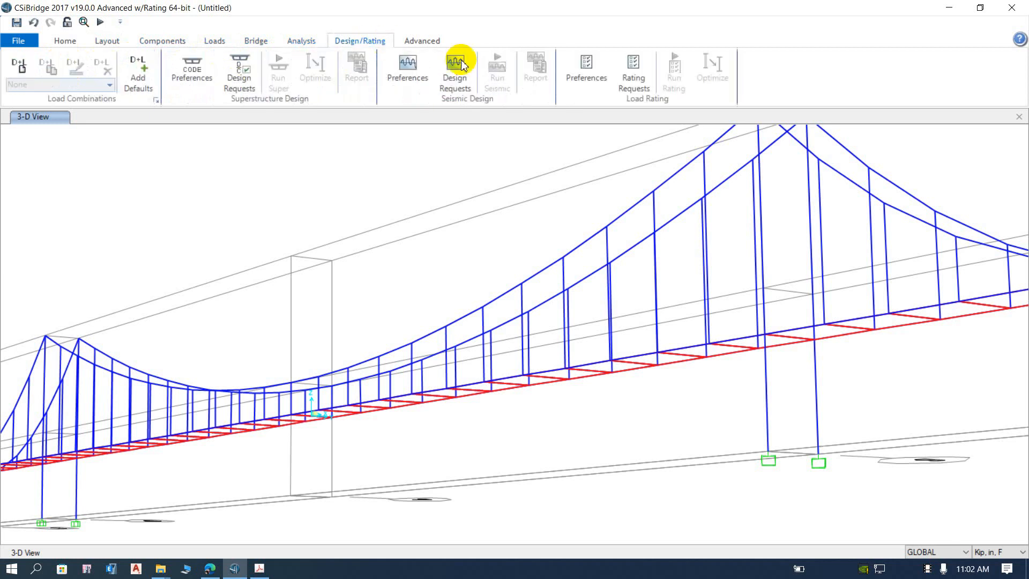
click(423, 41)
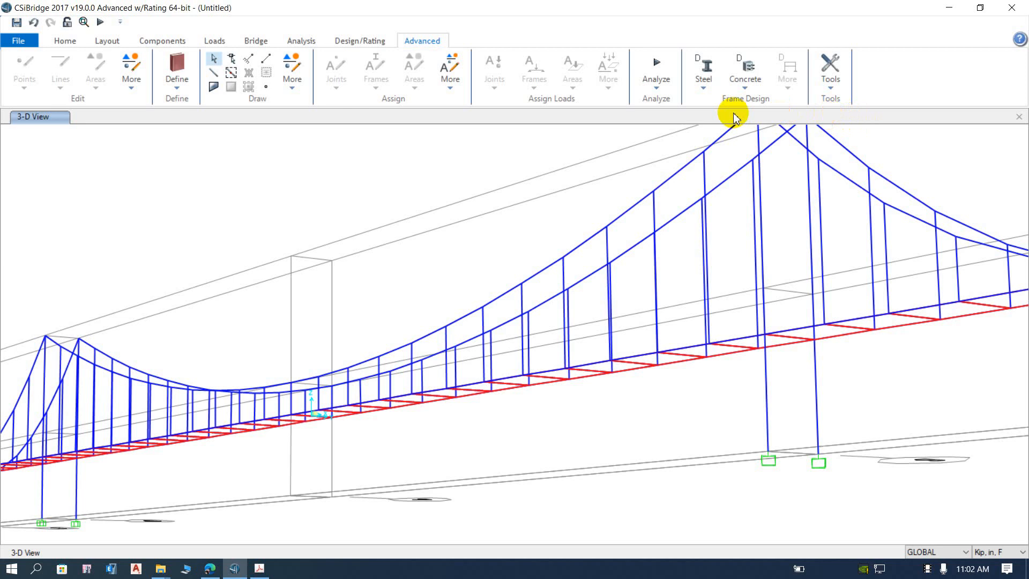
click(966, 553)
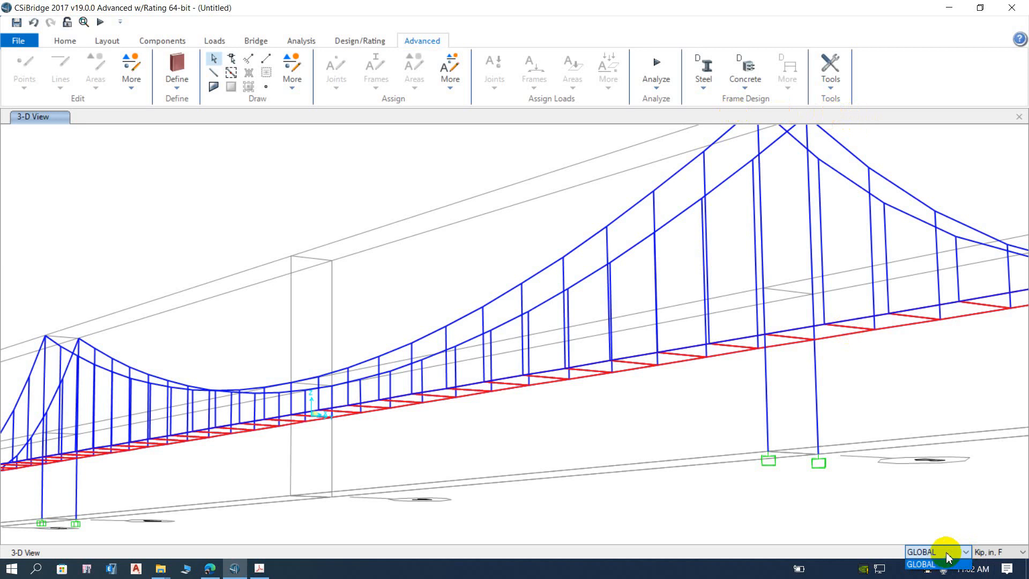
click(1023, 552)
click(1023, 552)
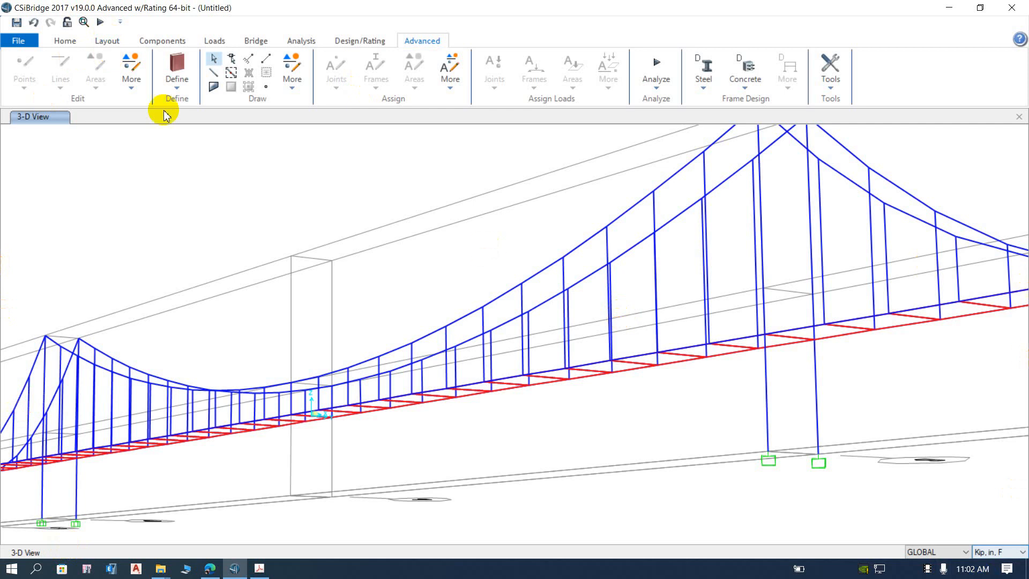
- Cancel saving, then exit CSiBridge 2017 discarding the unsaved untitled model
click(16, 23)
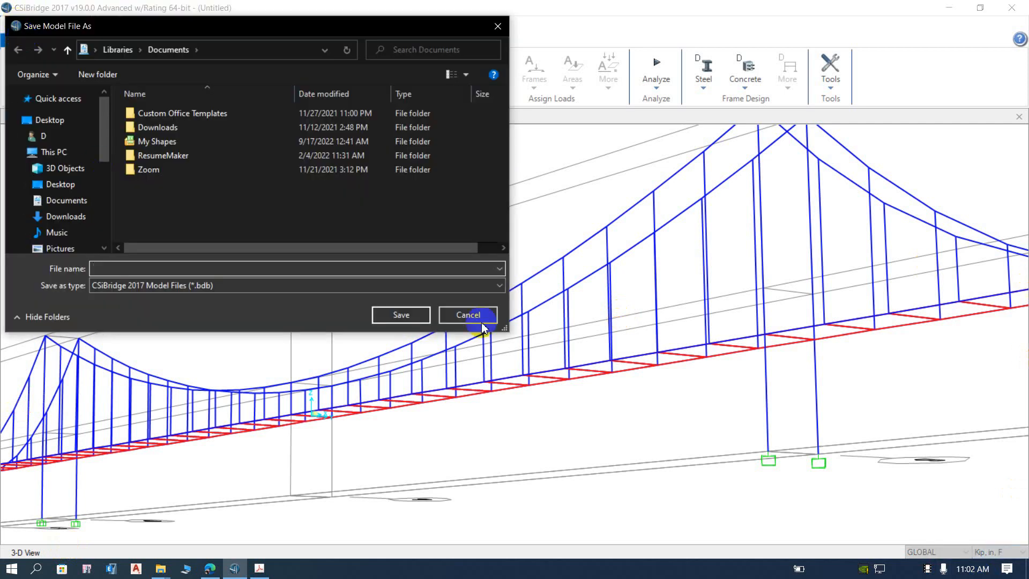
click(468, 314)
click(18, 40)
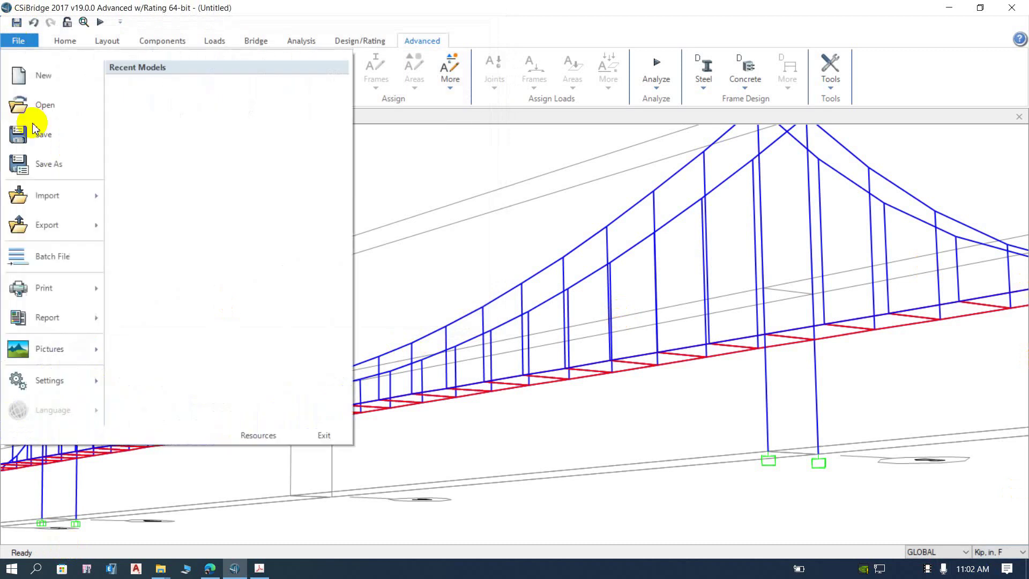
click(326, 437)
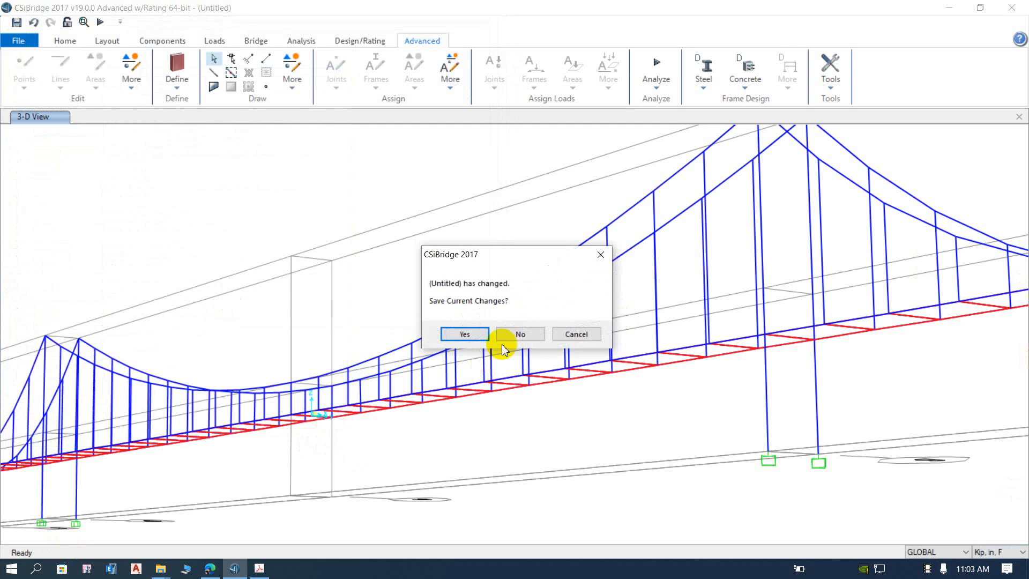
click(515, 334)
- Use the desktop context menu and taskbar to bring up File Explorer at This PC
right_click(198, 177)
click(198, 244)
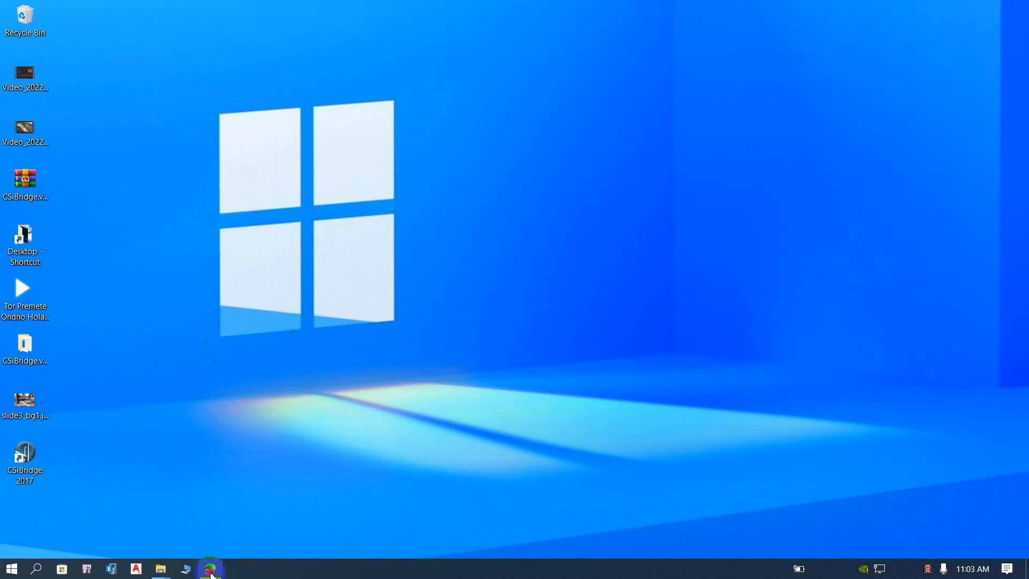
click(211, 571)
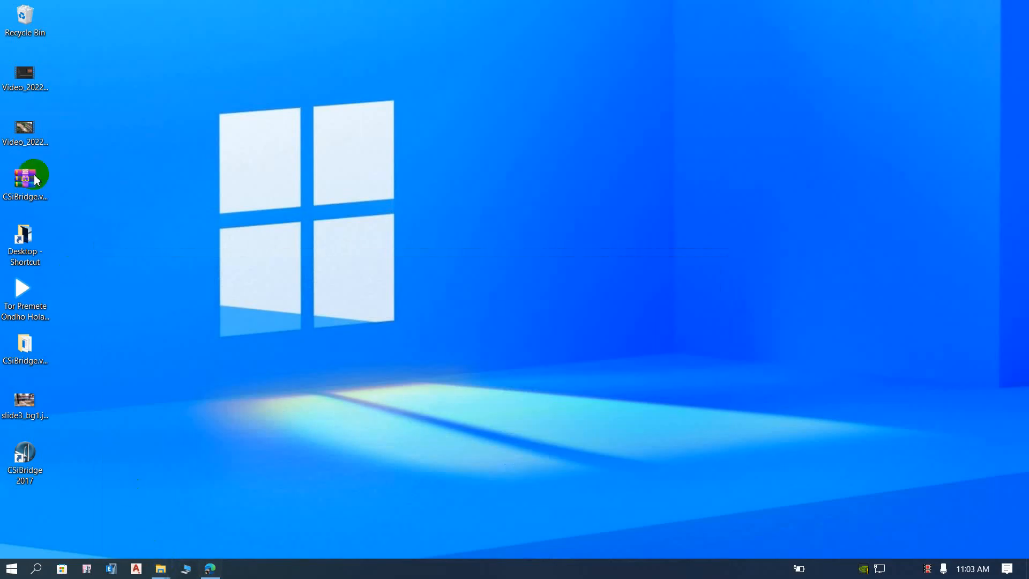
click(187, 569)
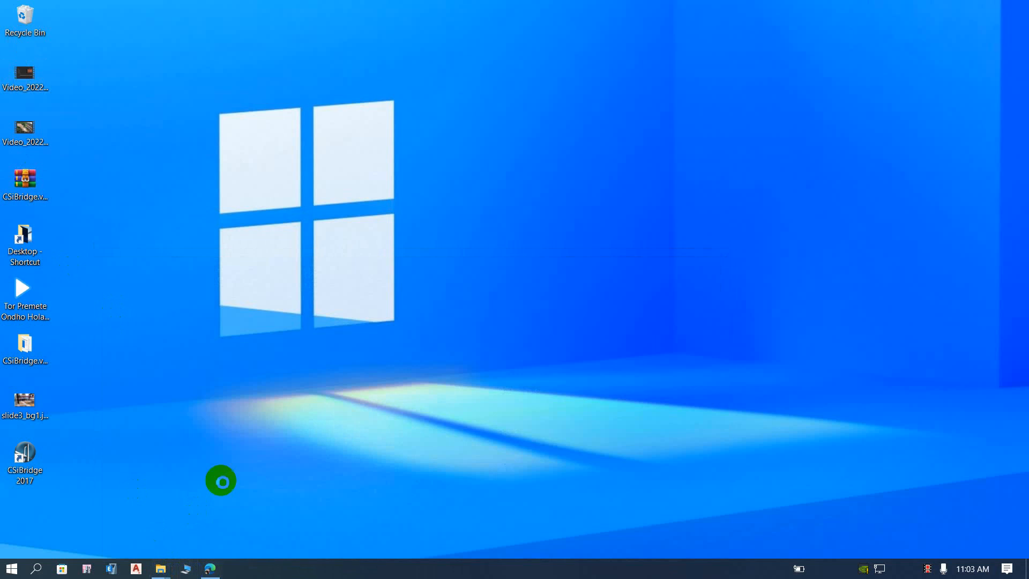
- Browse into Local Disk (C:), look in Program Files (x86), and go back to C:
double_click(740, 73)
click(184, 266)
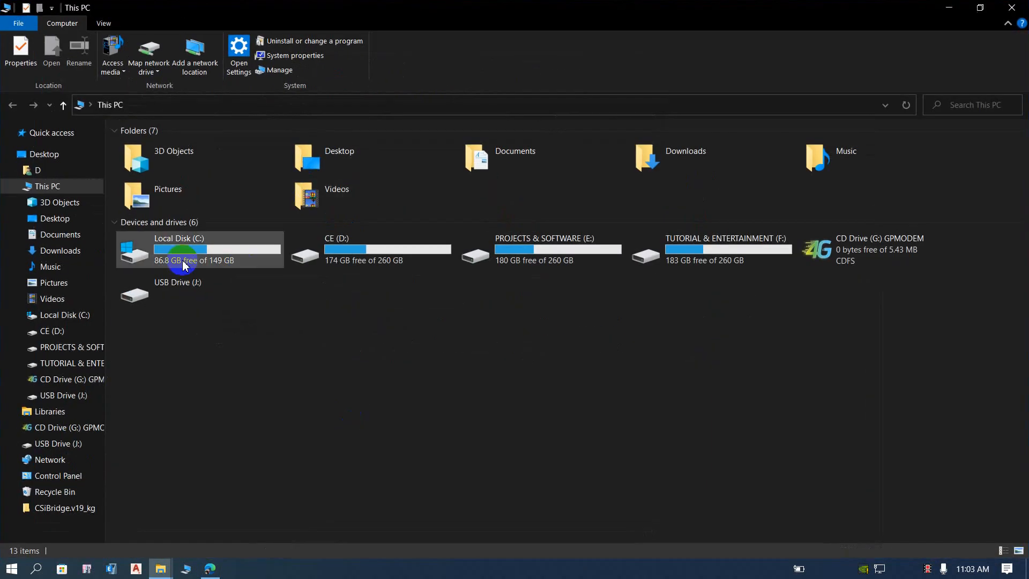
double_click(244, 245)
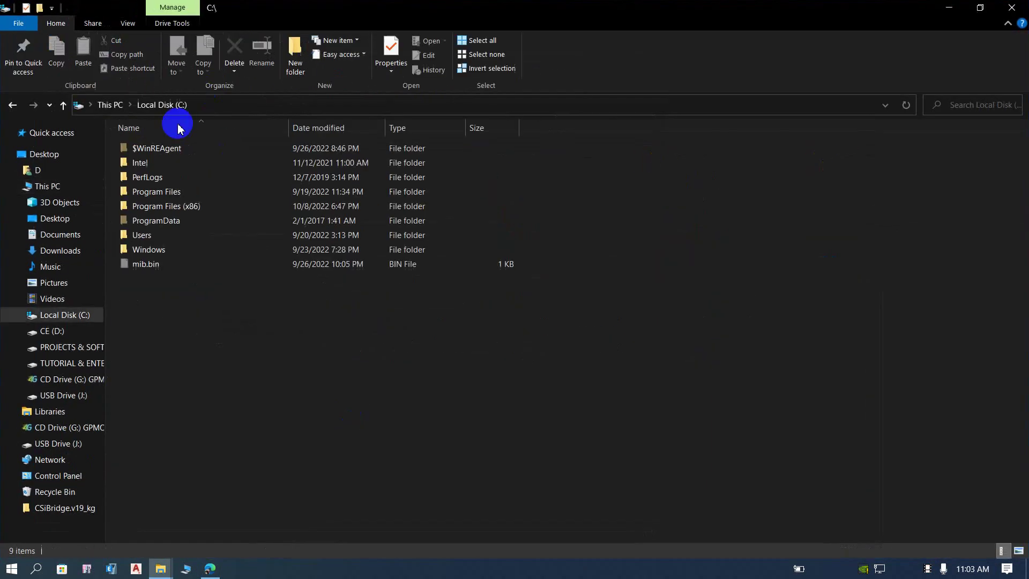
click(166, 206)
double_click(169, 207)
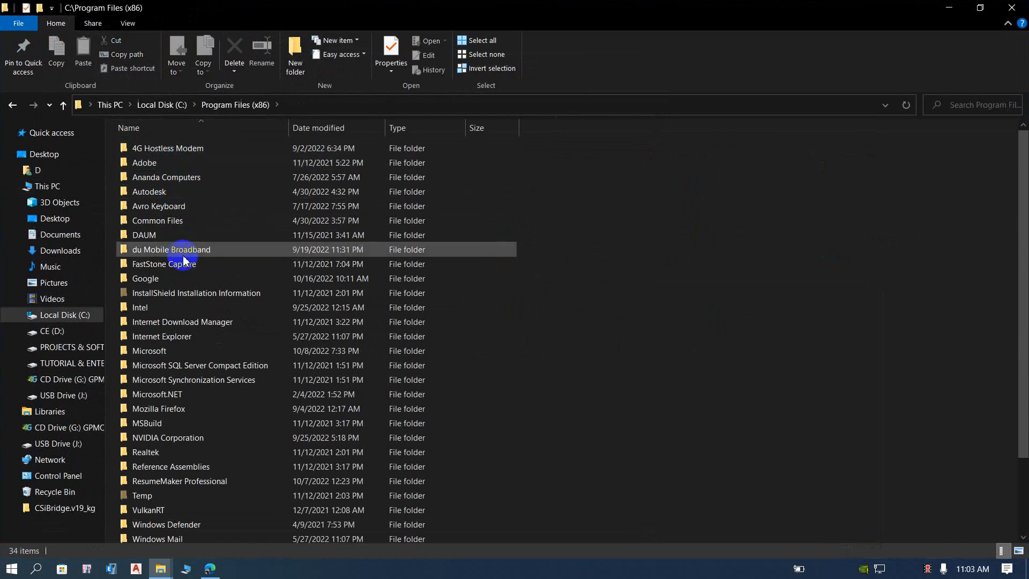
click(12, 105)
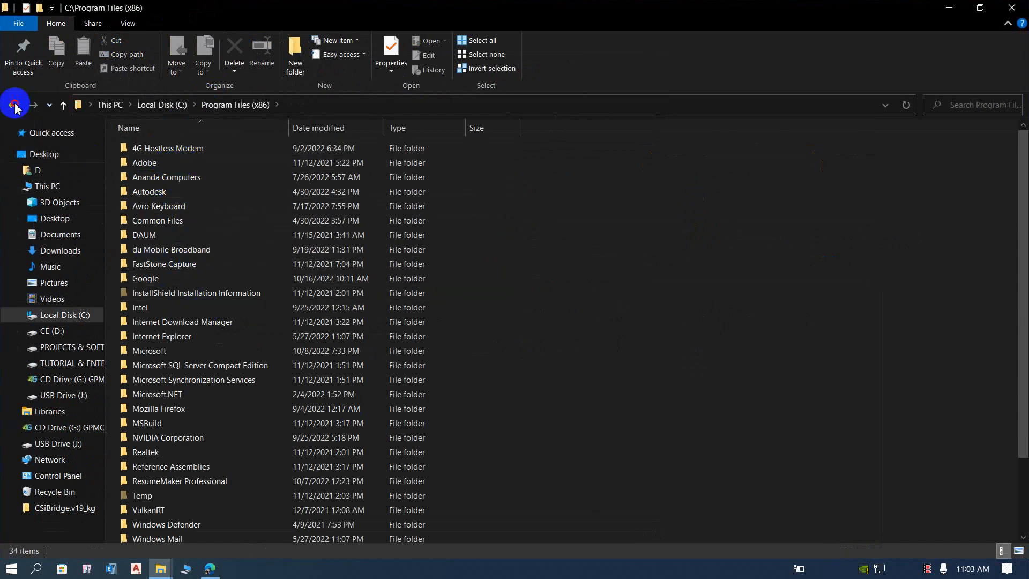
- Reach Program Files > Computers and Structures, select the CSiBridge 2017 folder and view its context options
double_click(157, 192)
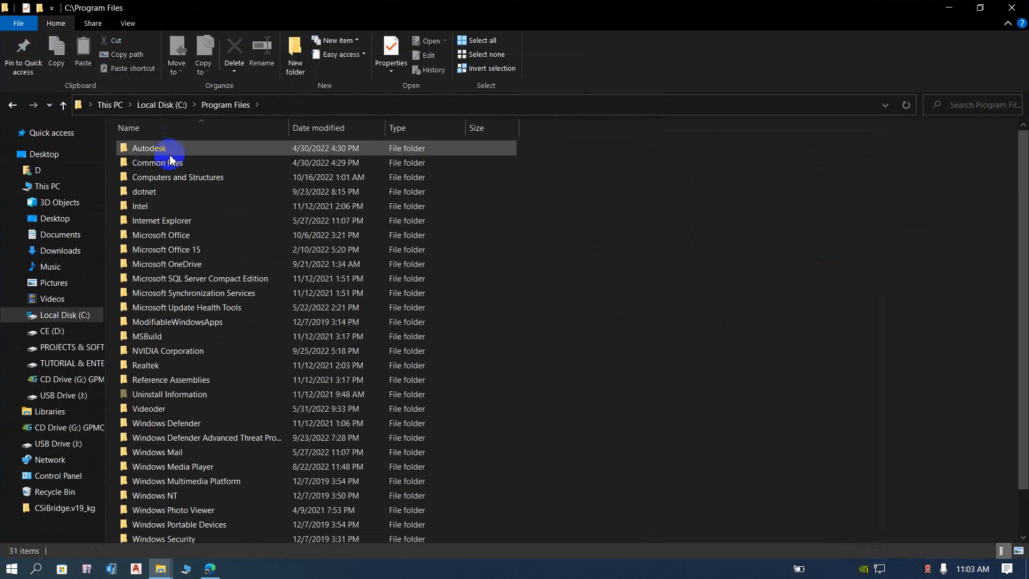
double_click(169, 177)
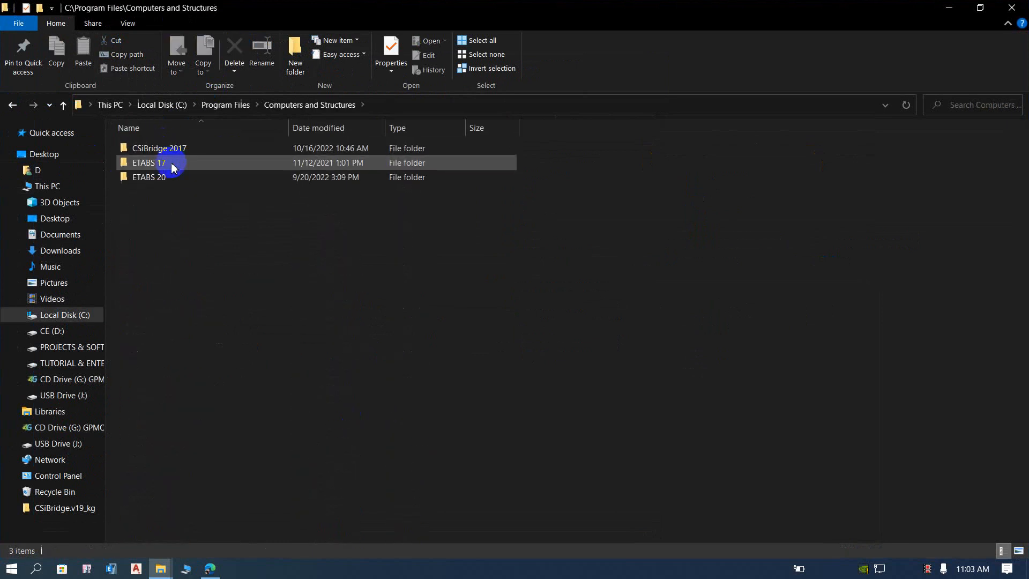
click(176, 150)
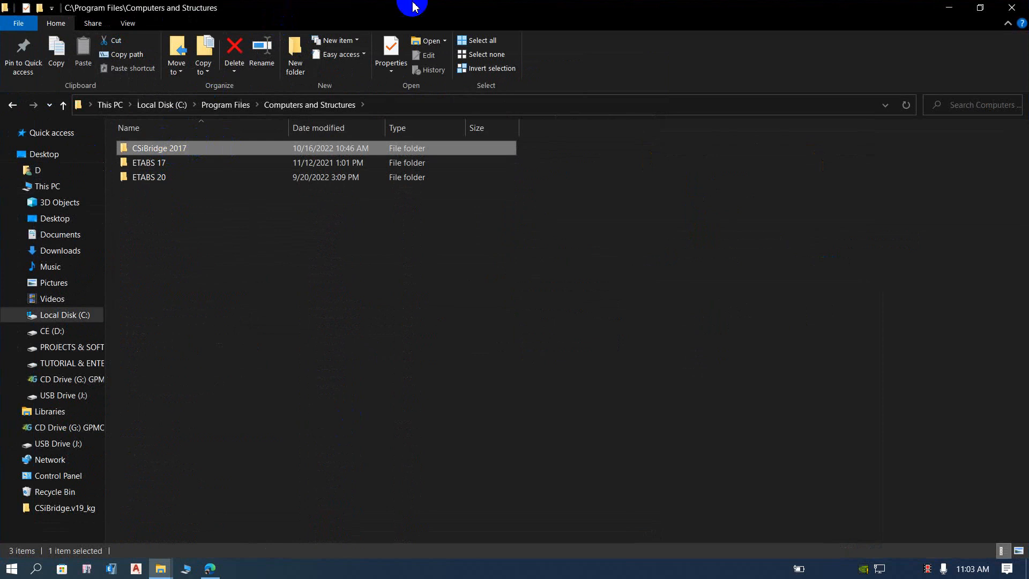
double_click(563, 8)
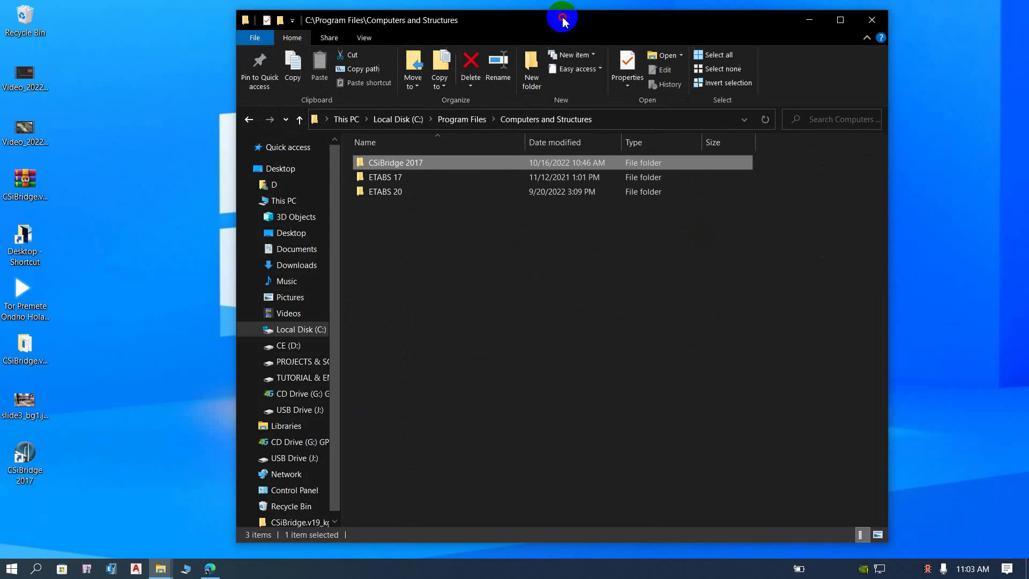
right_click(426, 167)
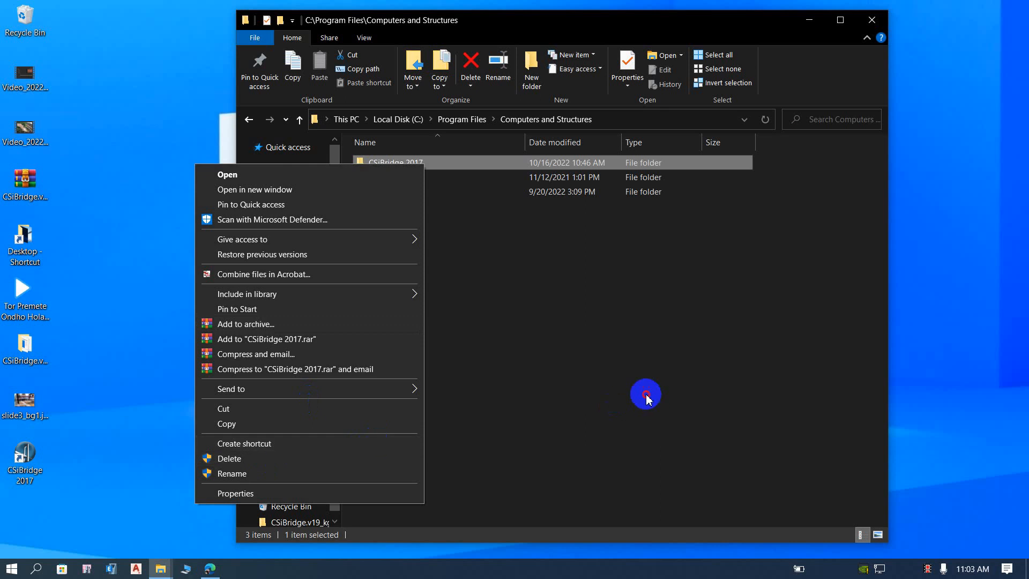
click(631, 403)
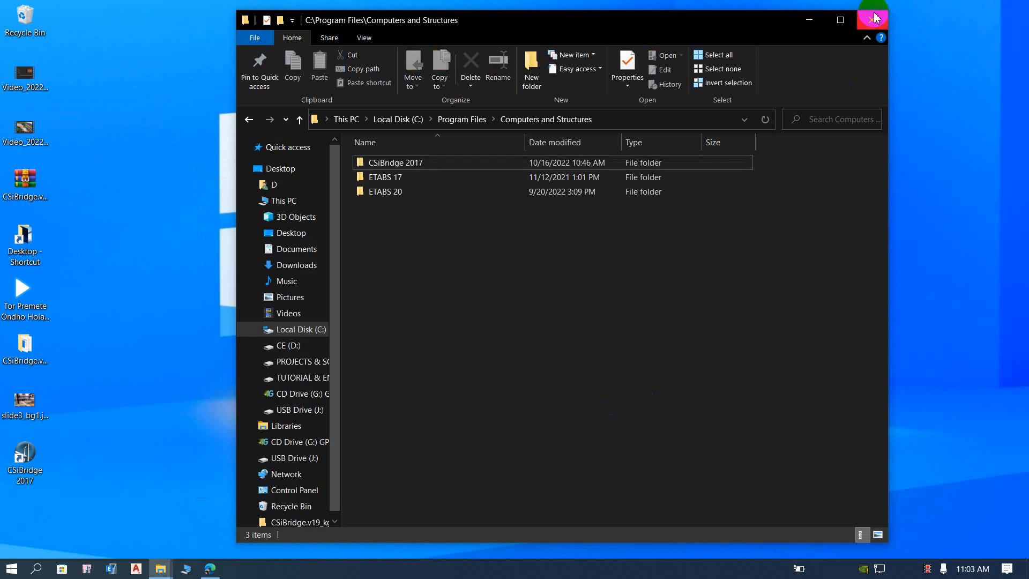
click(876, 20)
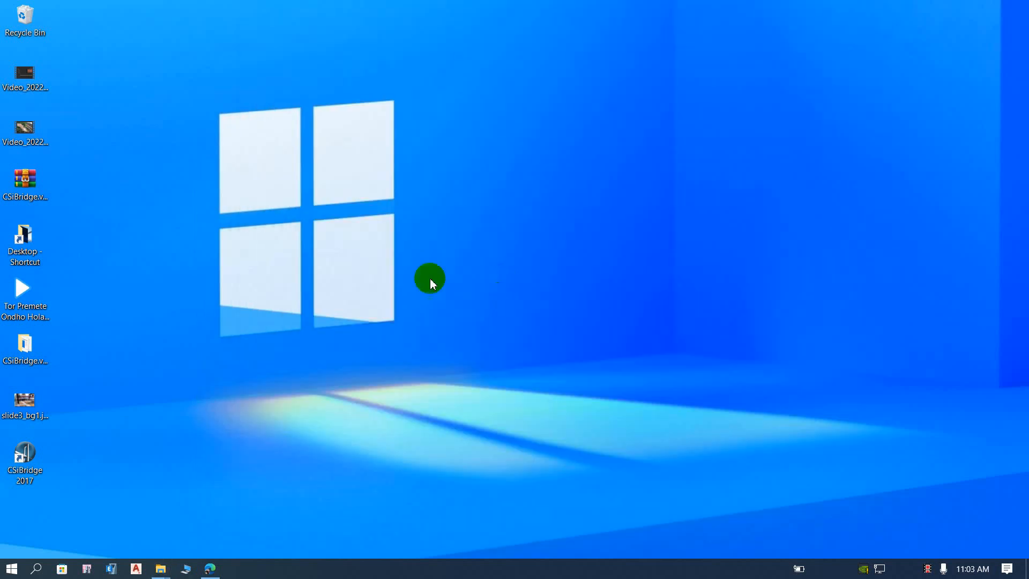
right_click(318, 327)
click(326, 330)
right_click(298, 268)
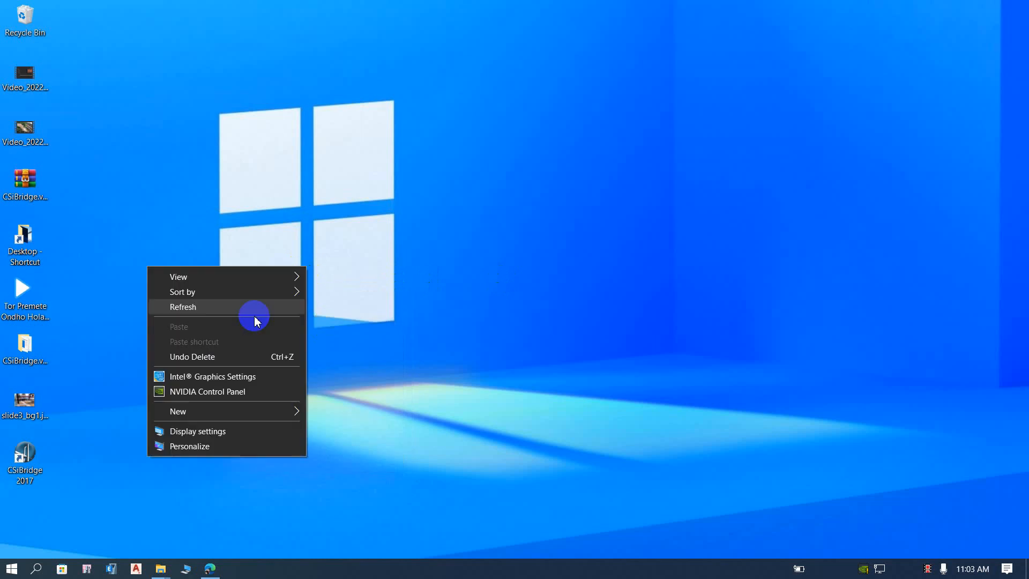
click(256, 307)
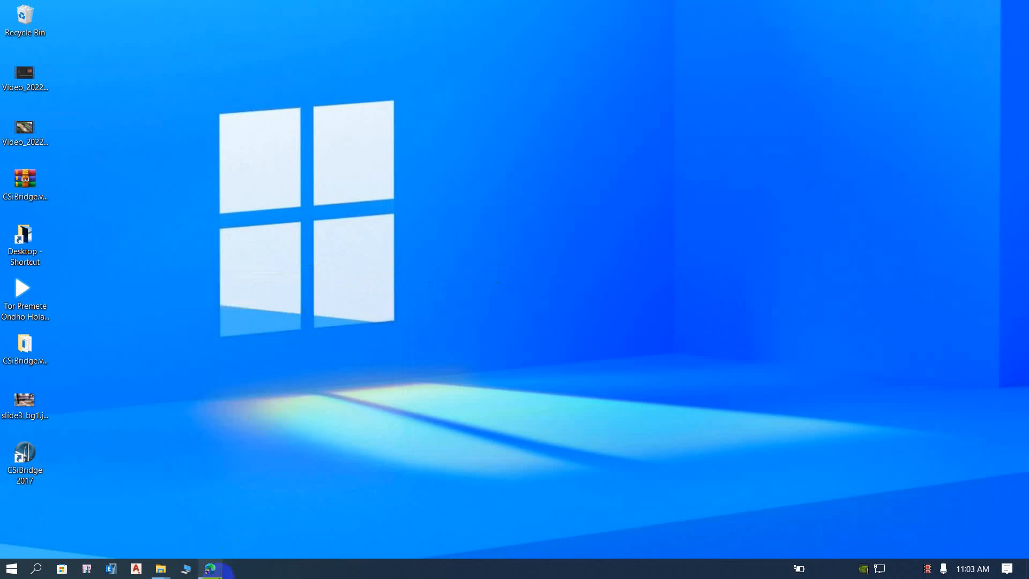